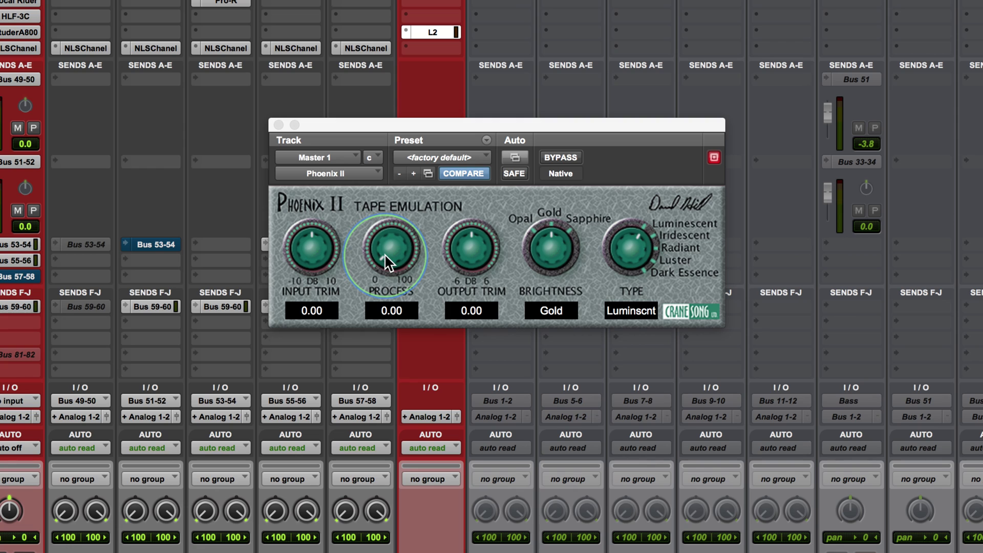
# Set the Phoenix II Process to 100 and Output Trim to -2.52 dB, comparing the level with the plug-in bypassed
pyautogui.moveTo(385, 253); pyautogui.dragTo(402, 66)
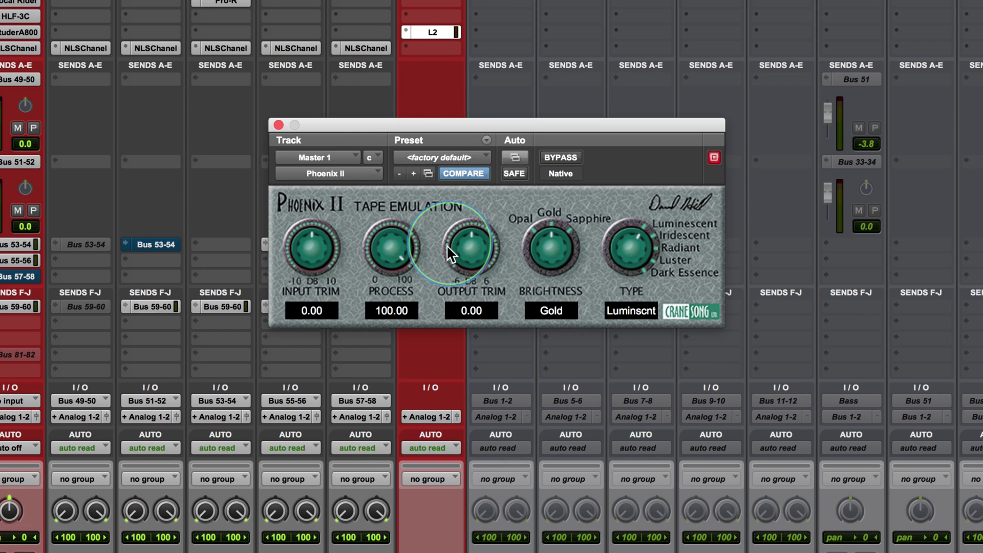
pyautogui.moveTo(463, 240); pyautogui.dragTo(456, 263)
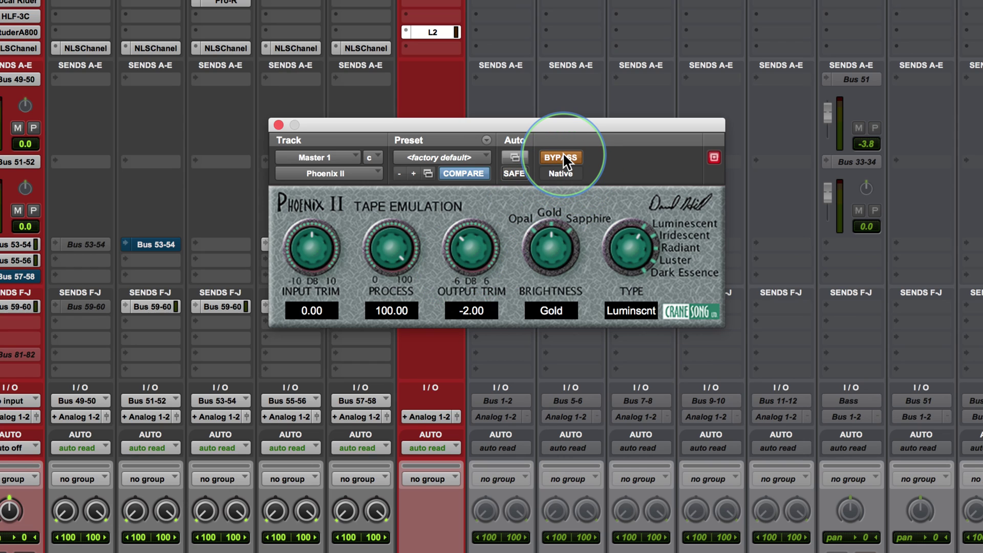
pyautogui.moveTo(458, 245); pyautogui.dragTo(456, 248)
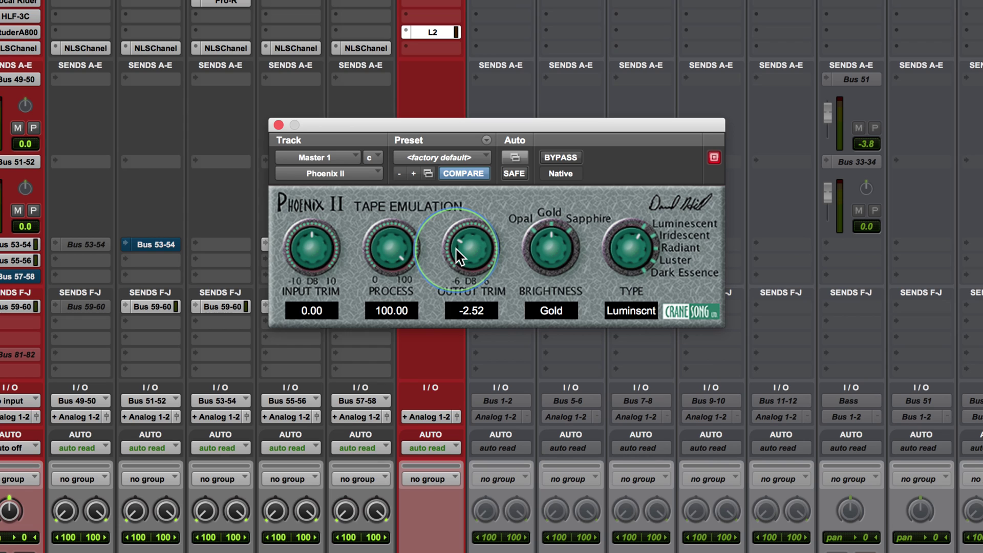
pyautogui.click(559, 160)
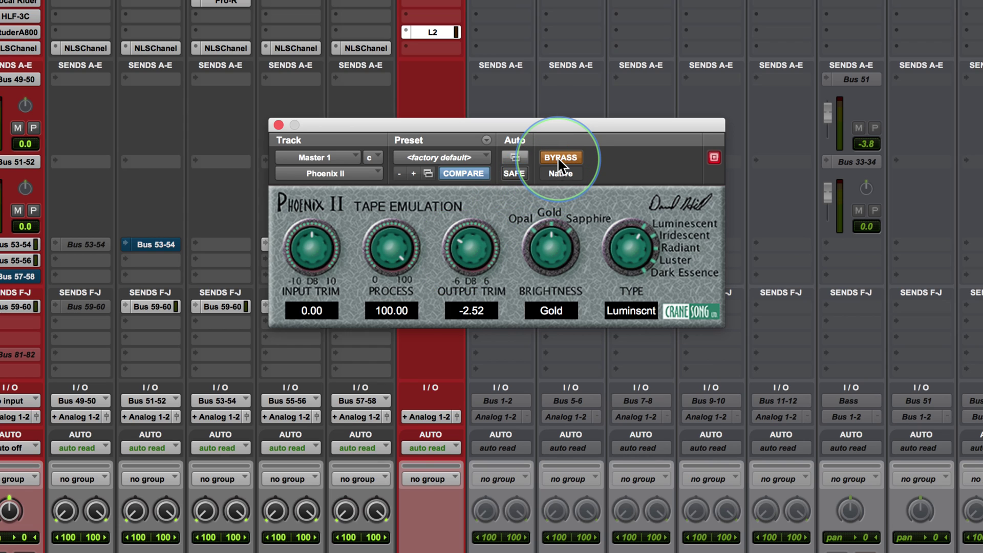
pyautogui.click(557, 157)
# Lower the Output Trim to -2.98 dB while toggling the bypass to match the processed and unprocessed levels
pyautogui.click(463, 244)
pyautogui.click(561, 151)
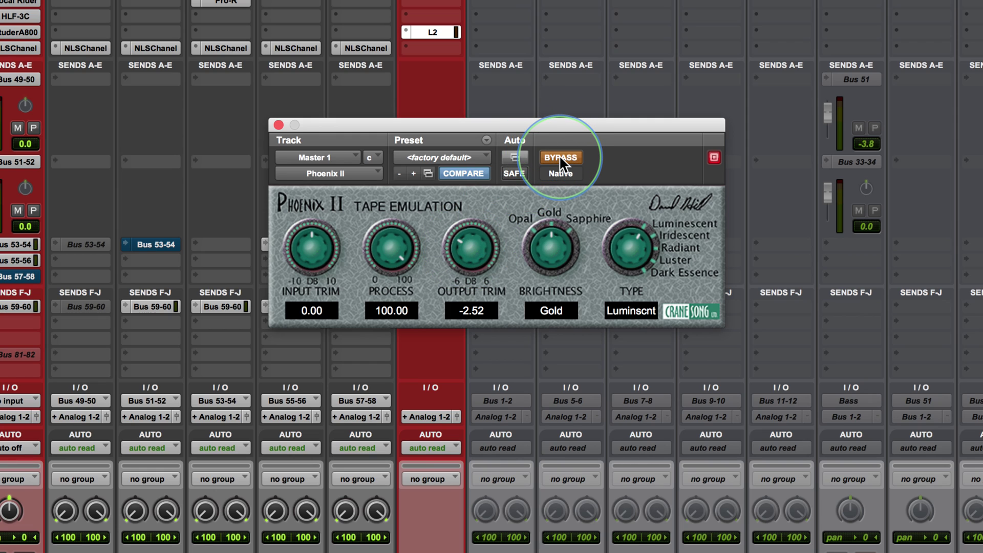
pyautogui.click(559, 156)
pyautogui.moveTo(460, 249); pyautogui.dragTo(456, 252)
pyautogui.click(561, 158)
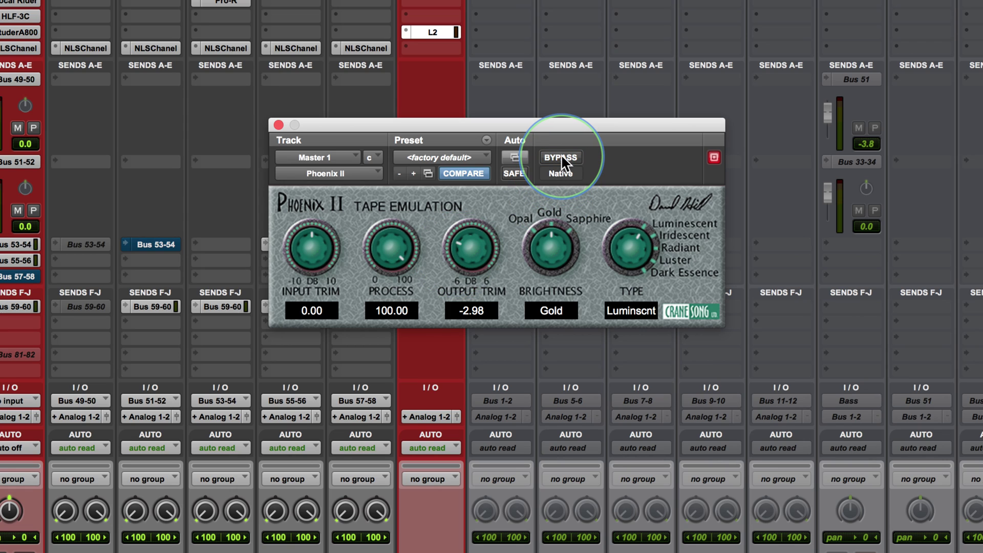
# Try the Brightness settings Opal, Gold and Sapphire, and switch the Type to Iridescent
pyautogui.moveTo(561, 155)
pyautogui.mouseDown()
pyautogui.moveTo(548, 253)
pyautogui.moveTo(539, 225)
pyautogui.moveTo(545, 162)
pyautogui.moveTo(558, 143)
pyautogui.moveTo(554, 270)
pyautogui.moveTo(549, 246)
pyautogui.moveTo(531, 334)
pyautogui.moveTo(545, 329)
pyautogui.mouseUp()
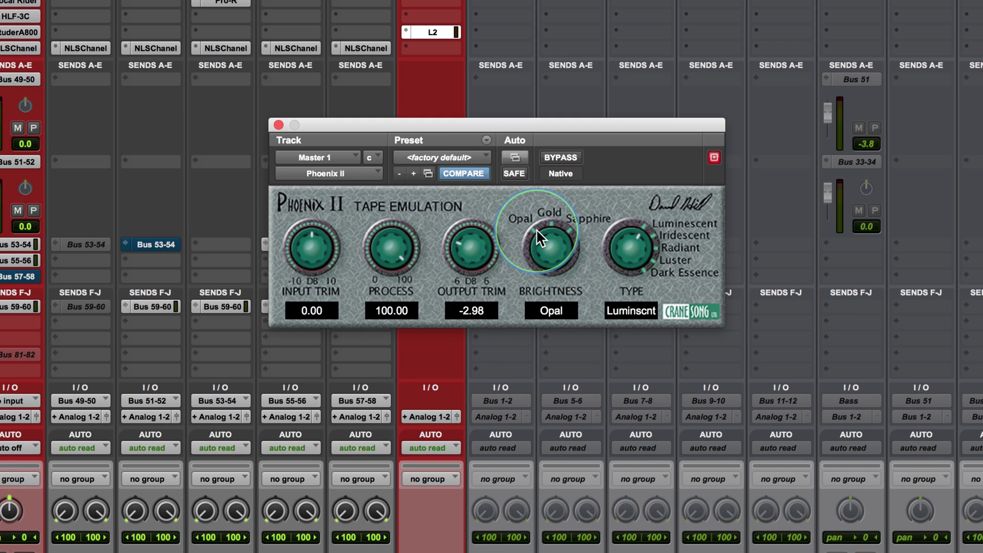
pyautogui.moveTo(543, 245); pyautogui.dragTo(542, 220)
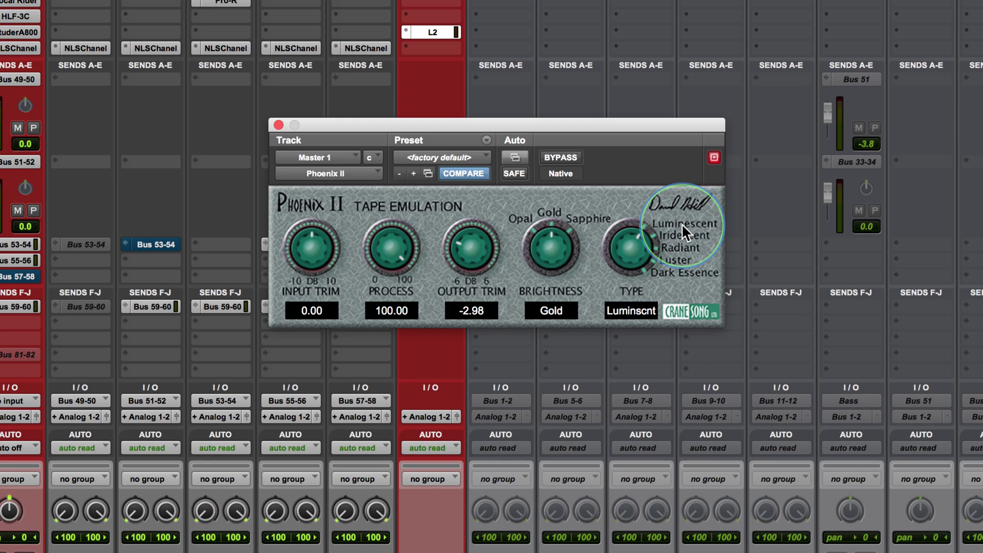
pyautogui.moveTo(544, 243); pyautogui.dragTo(531, 116)
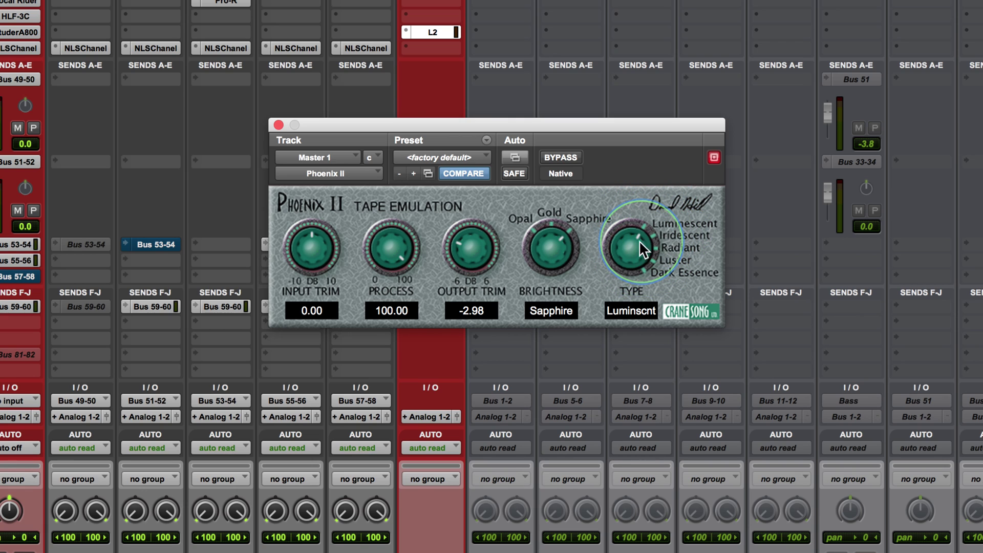
pyautogui.moveTo(626, 214); pyautogui.dragTo(626, 196)
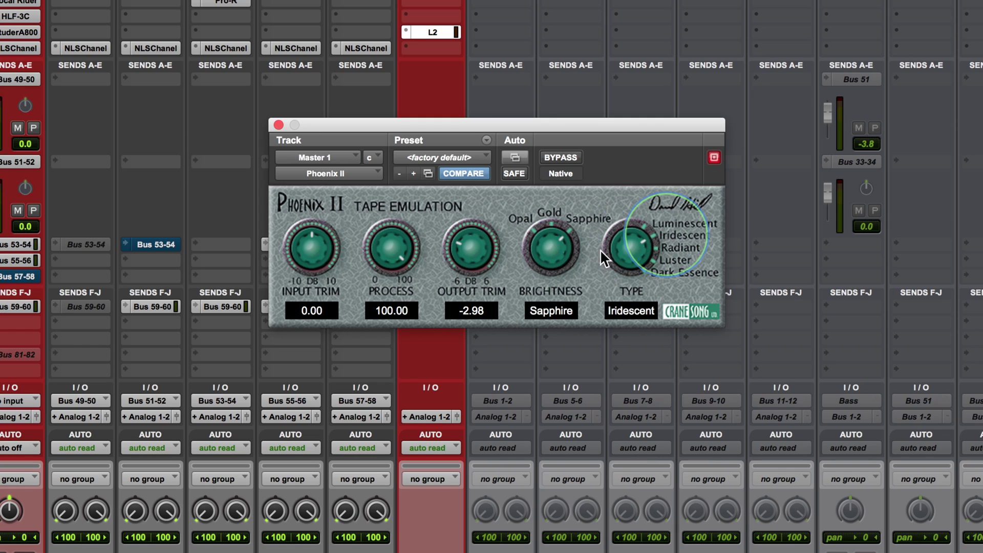
# Return the Type to Luminescent and set the Brightness to Opal
pyautogui.moveTo(555, 251); pyautogui.dragTo(542, 253)
pyautogui.moveTo(628, 244); pyautogui.dragTo(620, 265)
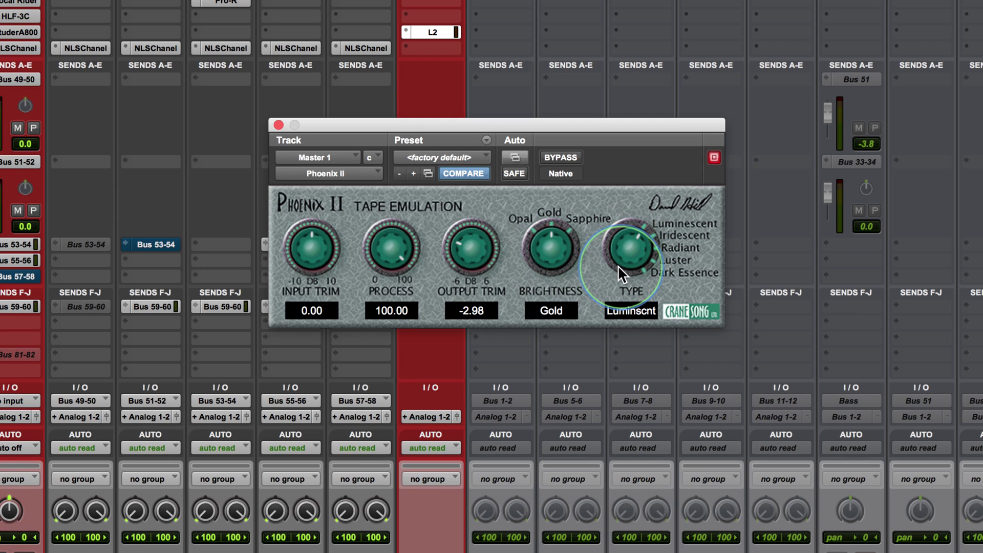
pyautogui.moveTo(549, 252)
pyautogui.mouseDown()
pyautogui.moveTo(542, 275)
pyautogui.moveTo(554, 238)
pyautogui.moveTo(549, 272)
pyautogui.moveTo(578, 248)
pyautogui.moveTo(547, 246)
pyautogui.moveTo(542, 255)
pyautogui.mouseUp()
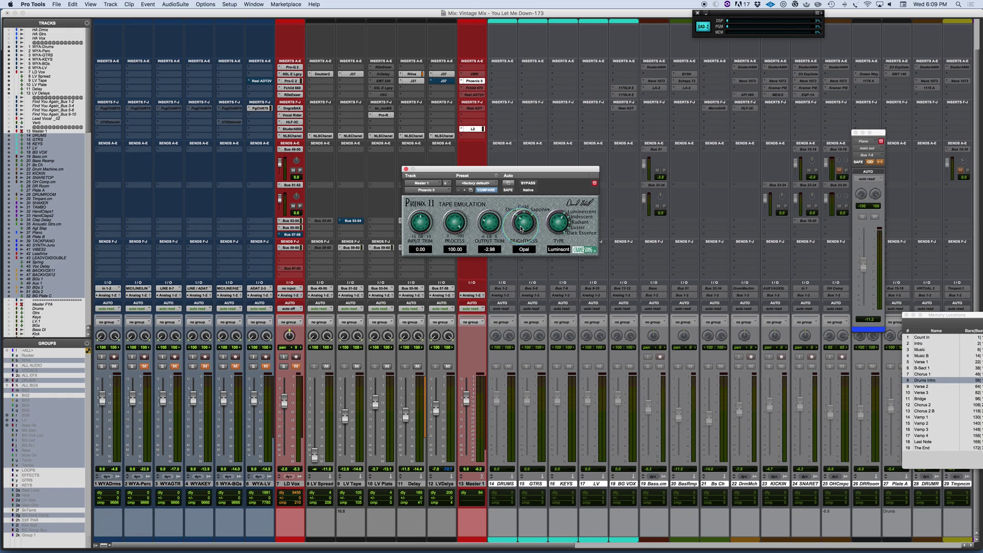
# Play the session from within the Music B section in the Edit window, with the timeline zoomed in
pyautogui.press('super+equal')
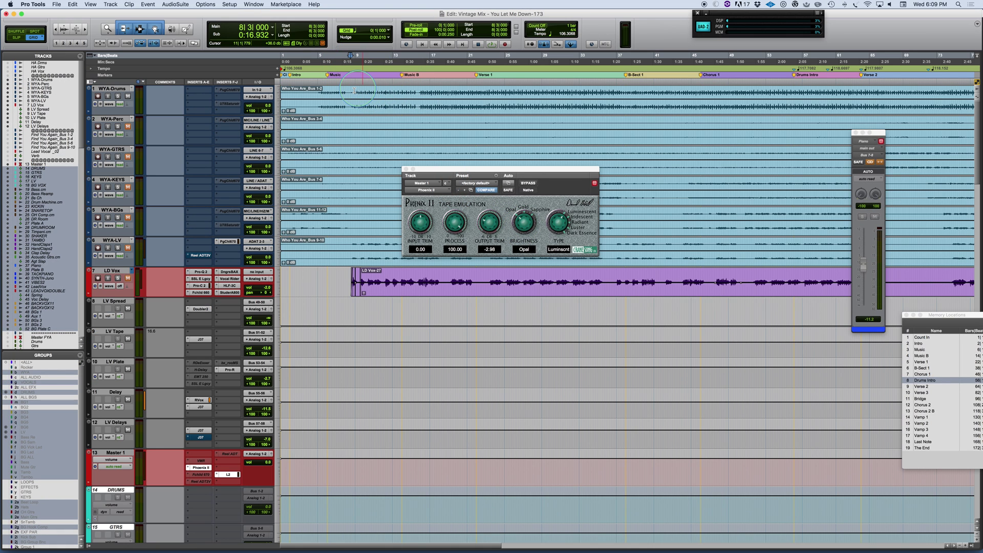
pyautogui.click(420, 93)
pyautogui.press('space')
pyautogui.press('super+bracketright')
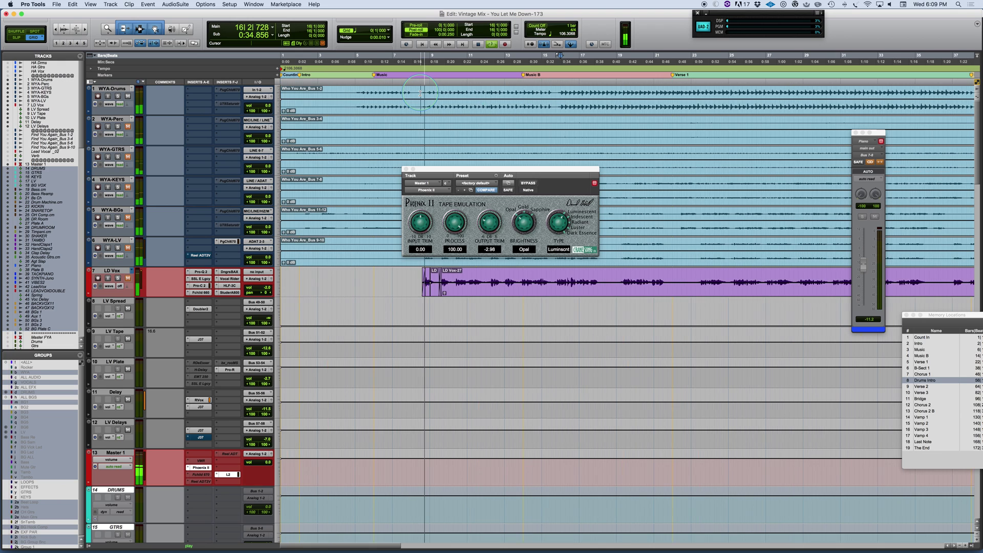
pyautogui.click(474, 207)
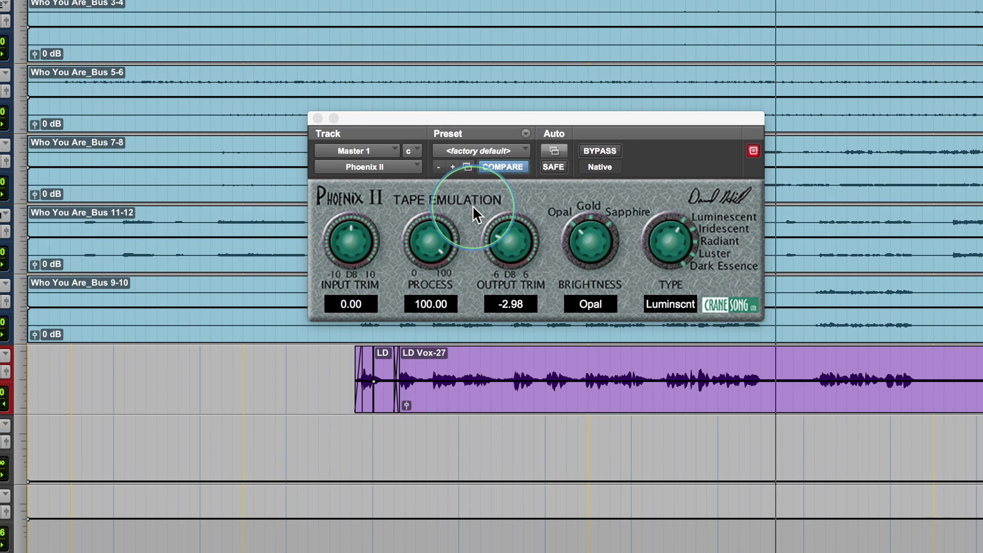
# Back in the Mix window, set the Phoenix II Brightness to Gold and Type to Iridescent, and compare with bypass
pyautogui.press('super+equal')
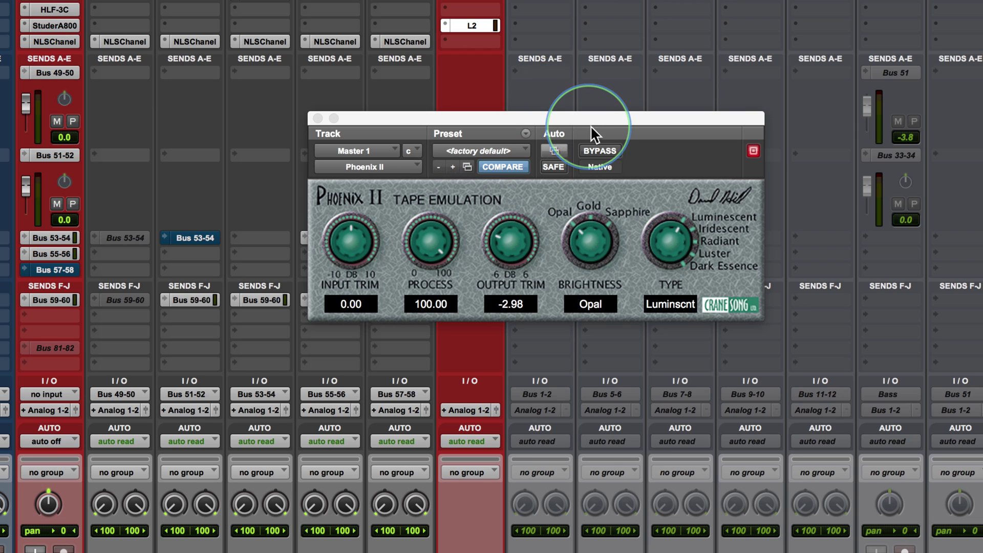
pyautogui.moveTo(586, 118); pyautogui.dragTo(546, 127)
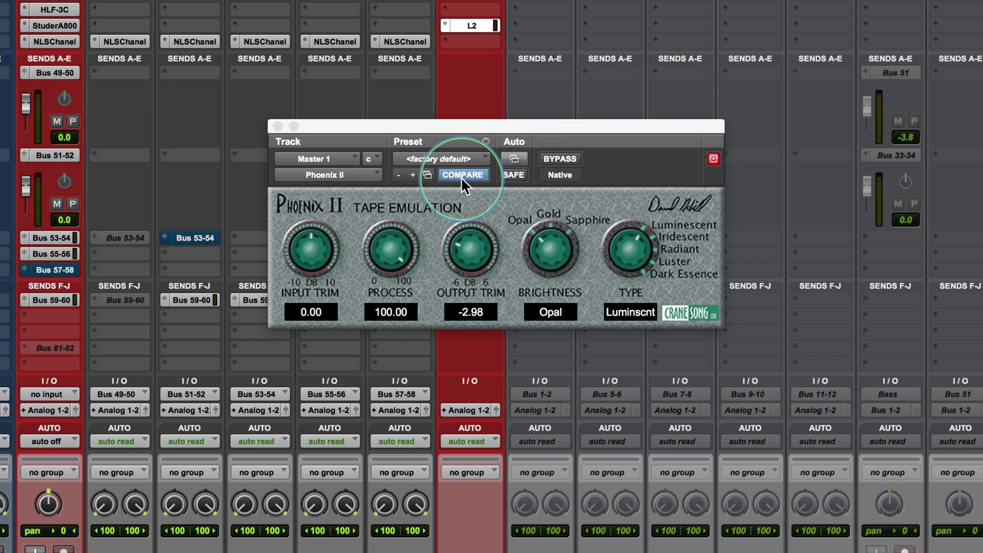
pyautogui.moveTo(540, 245); pyautogui.dragTo(539, 220)
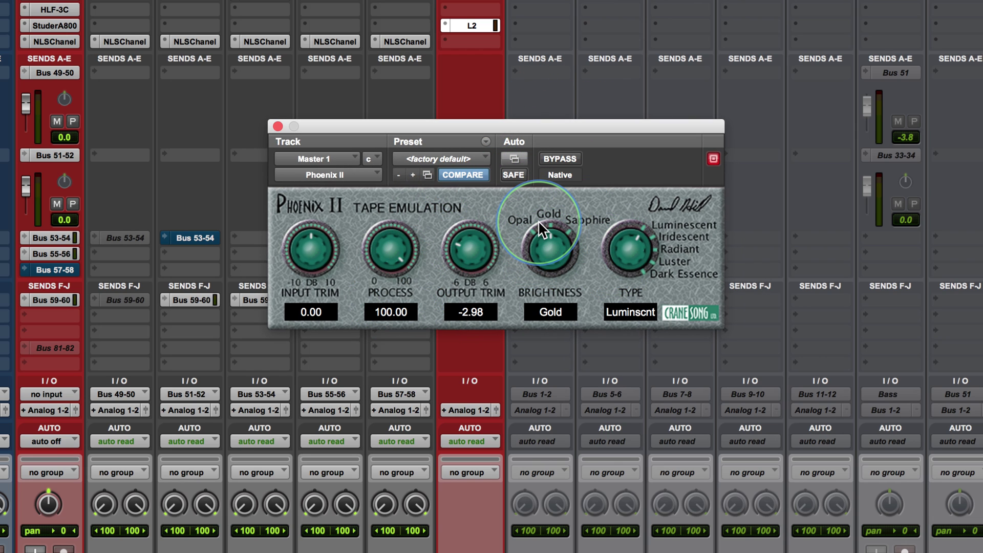
pyautogui.moveTo(612, 238)
pyautogui.mouseDown()
pyautogui.moveTo(621, 251)
pyautogui.moveTo(622, 228)
pyautogui.moveTo(623, 247)
pyautogui.mouseUp()
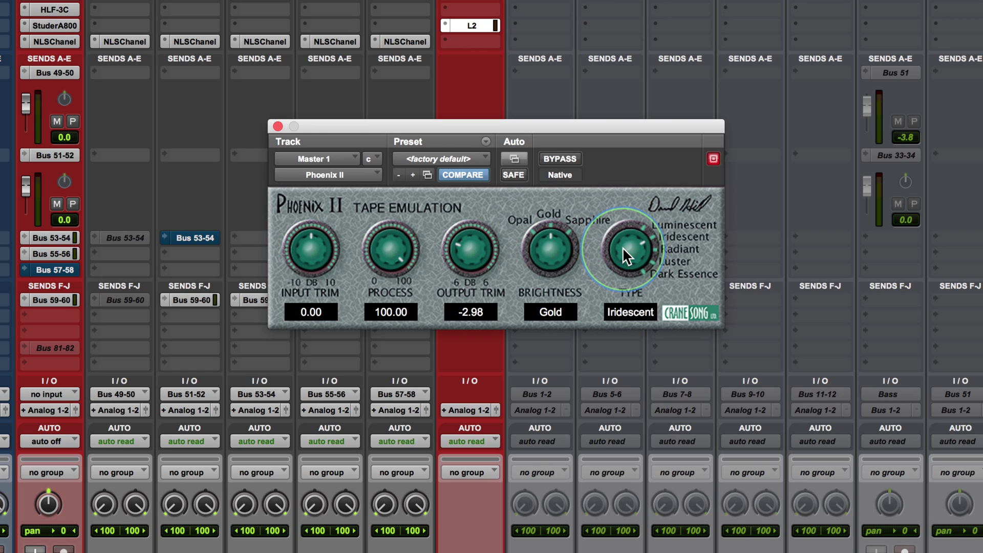
pyautogui.click(567, 157)
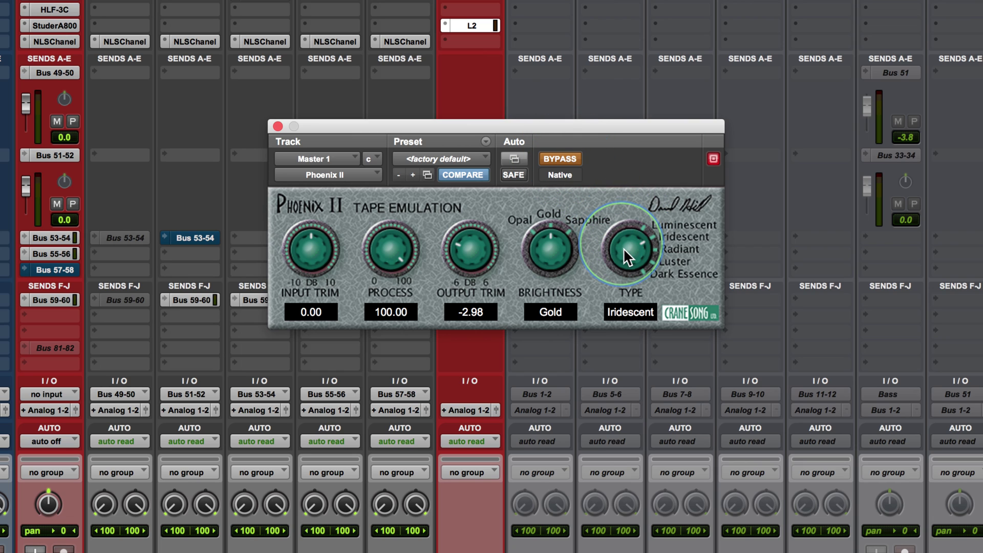
# Change the Type through Radiant to Luster and lower the Output Trim to -5.75 dB, checking against bypass
pyautogui.moveTo(619, 241); pyautogui.dragTo(620, 201)
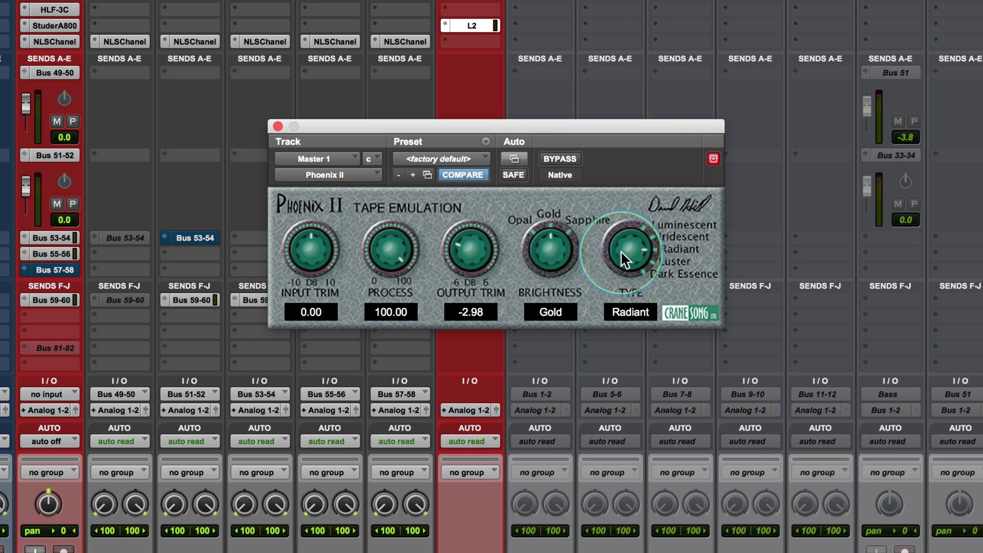
pyautogui.moveTo(622, 243); pyautogui.dragTo(627, 223)
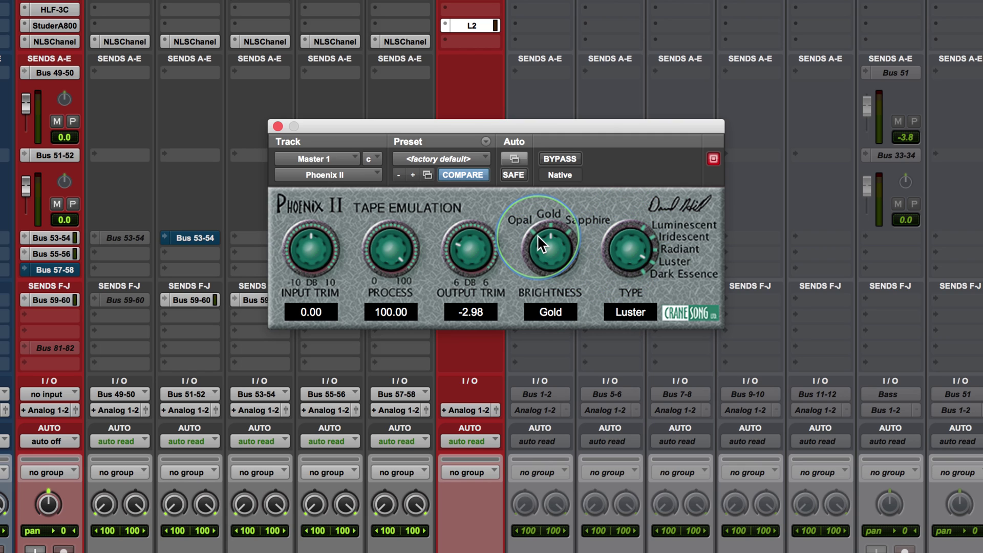
pyautogui.moveTo(456, 246); pyautogui.dragTo(458, 285)
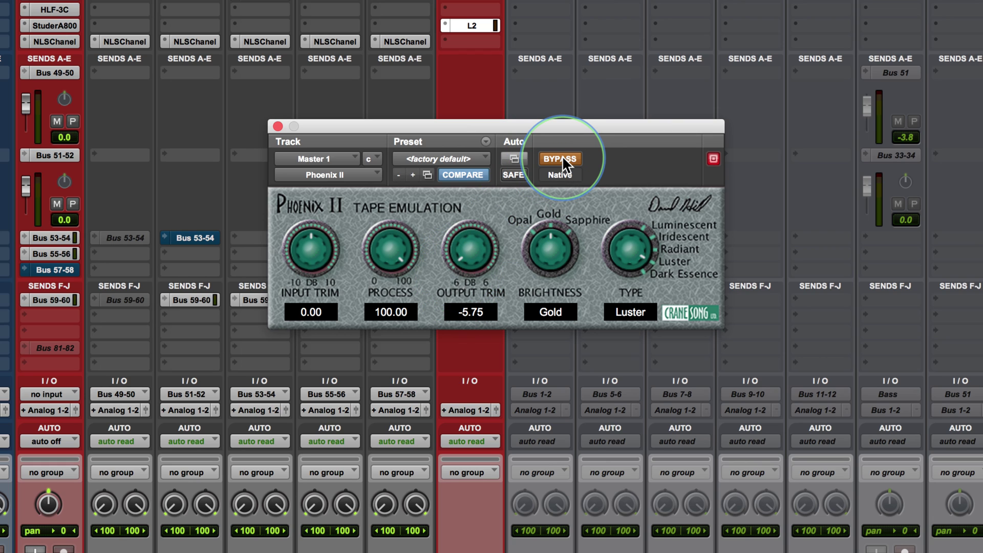
pyautogui.click(562, 157)
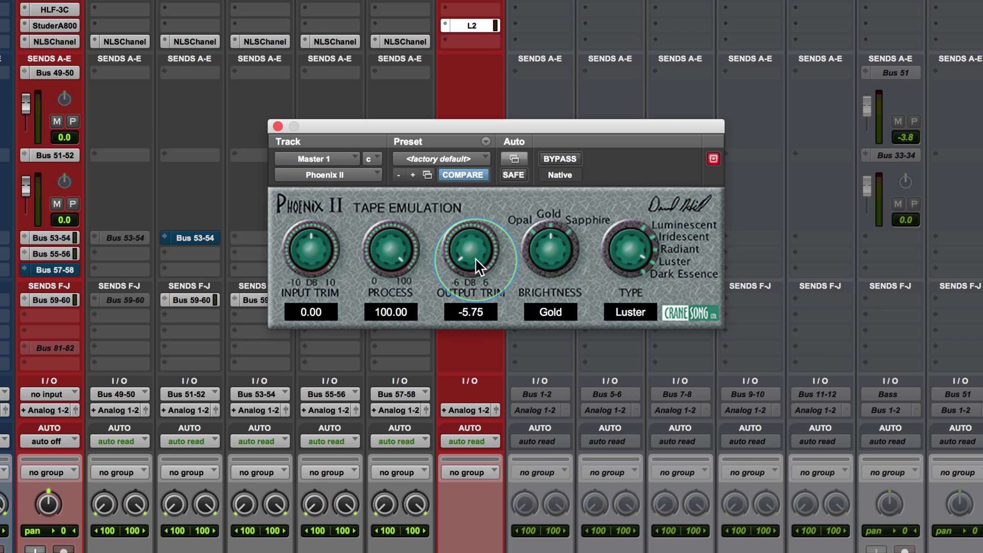
# Set the Brightness to Sapphire and Output Trim to -6.00 dB, comparing the result with the plug-in bypassed
pyautogui.moveTo(555, 218); pyautogui.dragTo(552, 181)
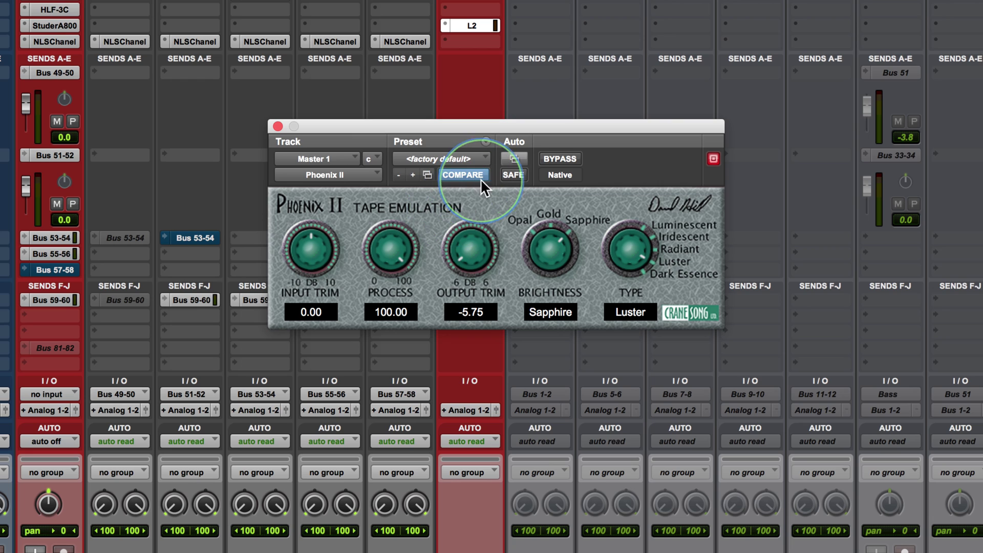
pyautogui.click(558, 155)
pyautogui.scroll(-1, 472, 307)
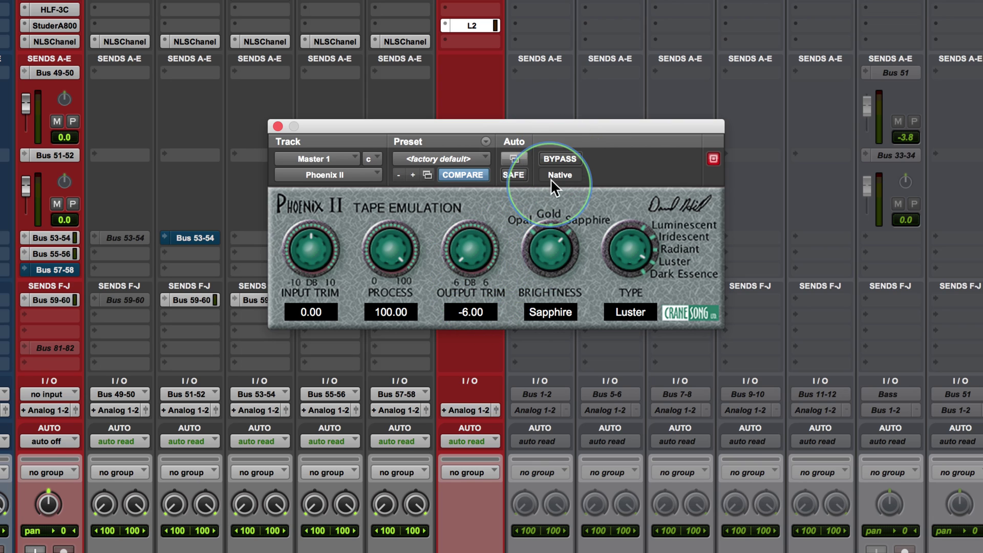
pyautogui.click(560, 153)
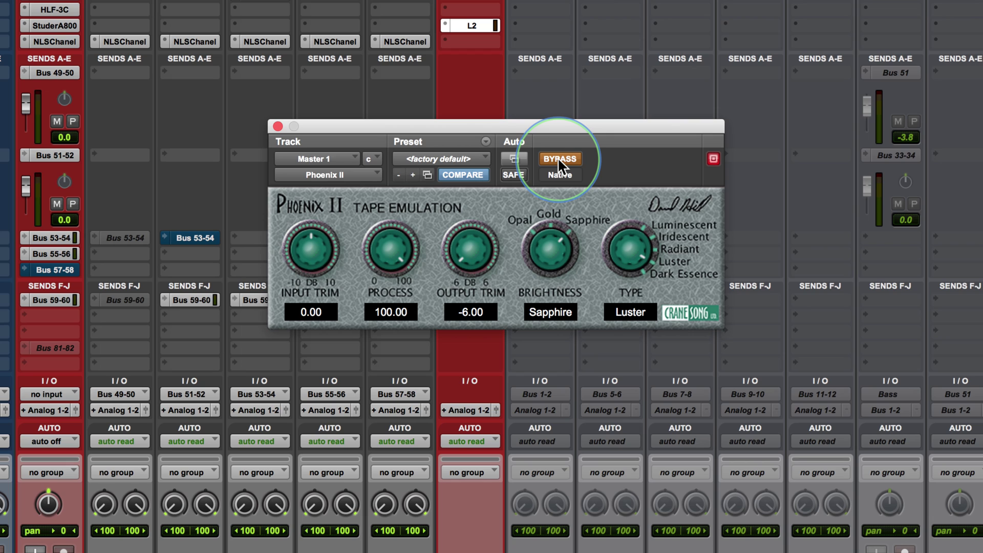
pyautogui.click(558, 158)
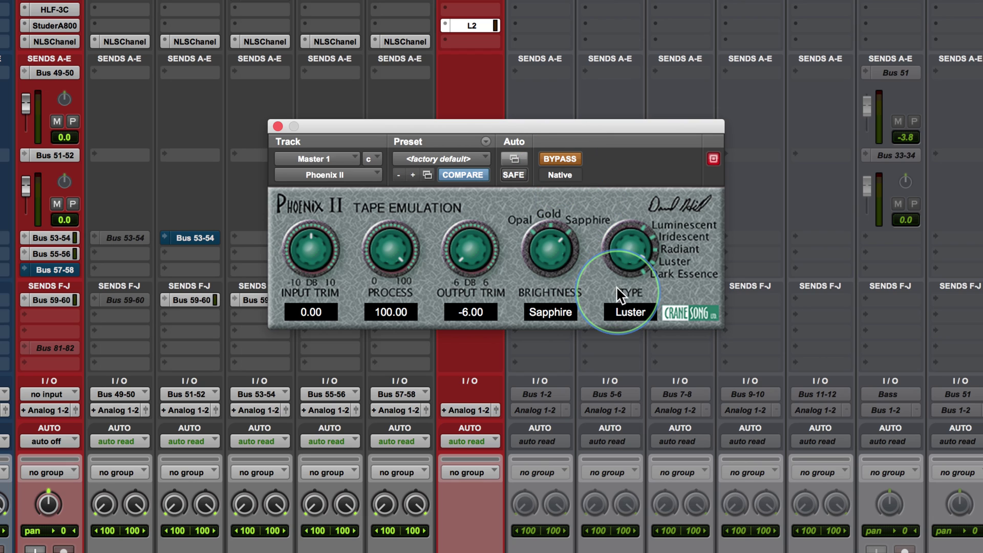
# Set the Type to Dark Essence and raise the Output Trim to -4.89 dB
pyautogui.moveTo(623, 264); pyautogui.dragTo(625, 195)
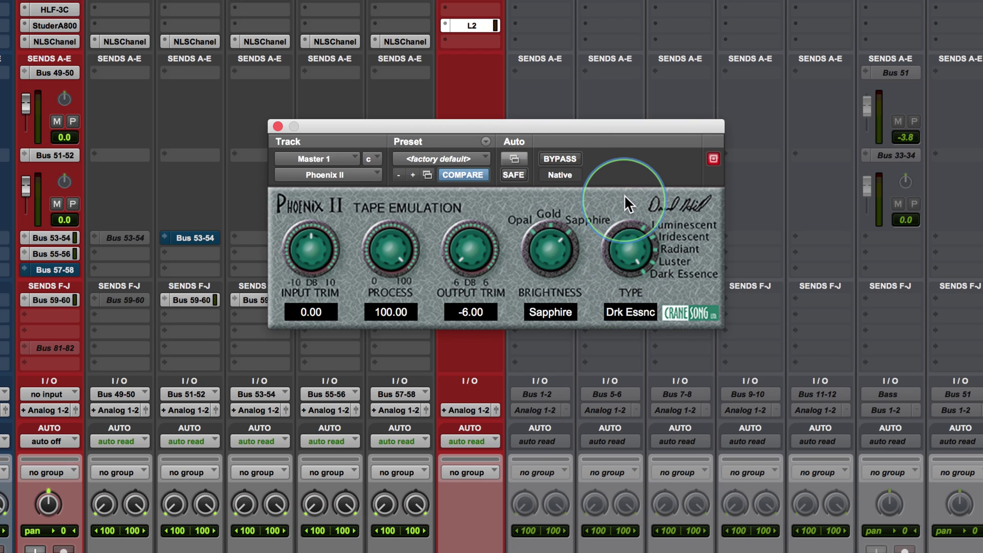
pyautogui.moveTo(457, 250); pyautogui.dragTo(459, 235)
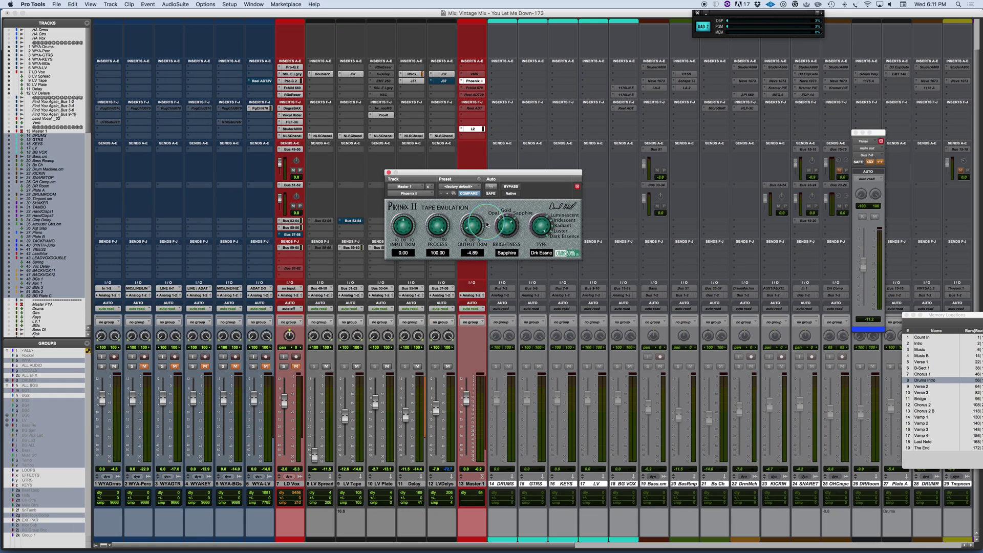
# Move the Phoenix II insert from Master 1 to WYA-Drums and copy it to WYA-Perc and WYA-GTRS
pyautogui.click(474, 81)
pyautogui.moveTo(475, 81); pyautogui.dragTo(139, 88)
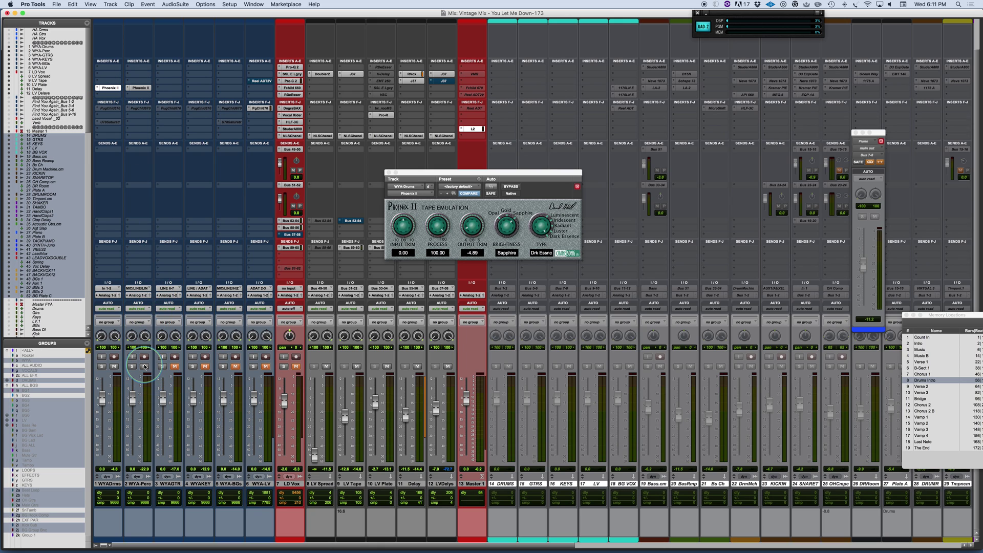
pyautogui.moveTo(138, 87); pyautogui.dragTo(164, 89)
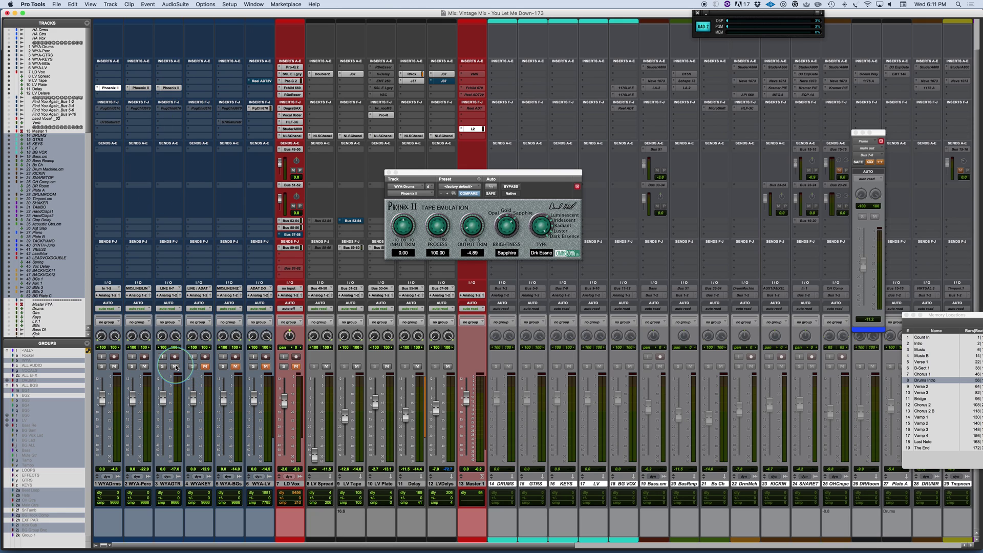
# Start playback and solo the WYA-GTRS track with its Phoenix II plug-in open
pyautogui.press('space')
pyautogui.click(171, 87)
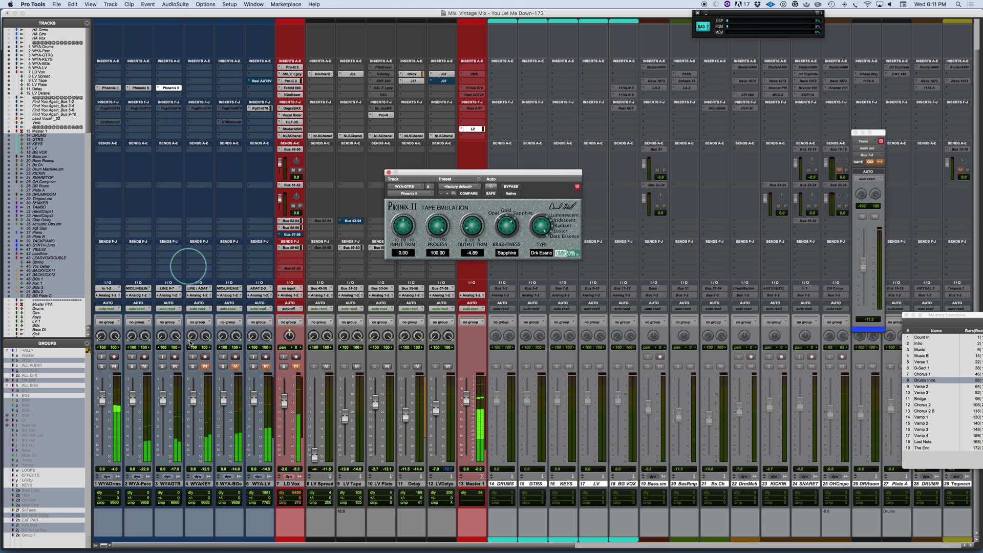
pyautogui.click(162, 366)
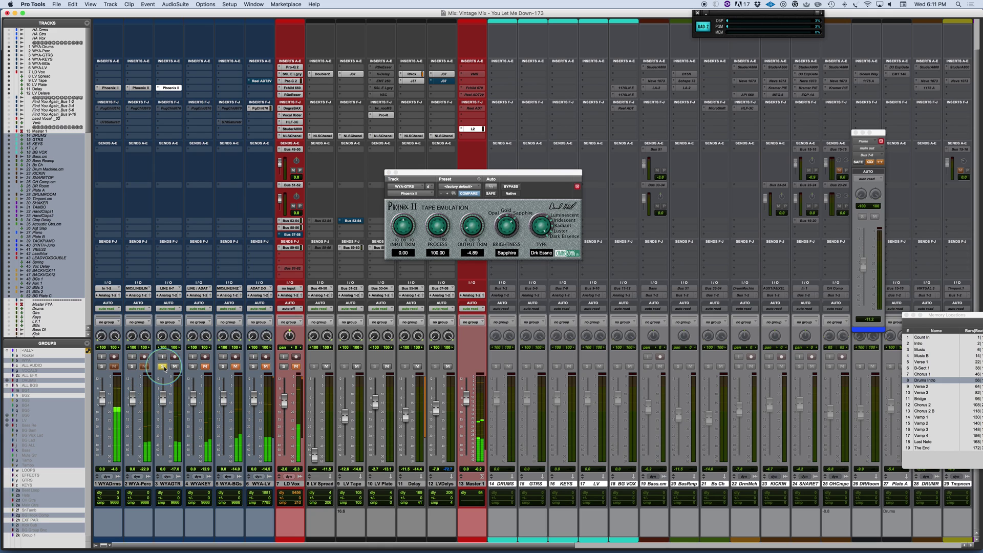
pyautogui.click(484, 172)
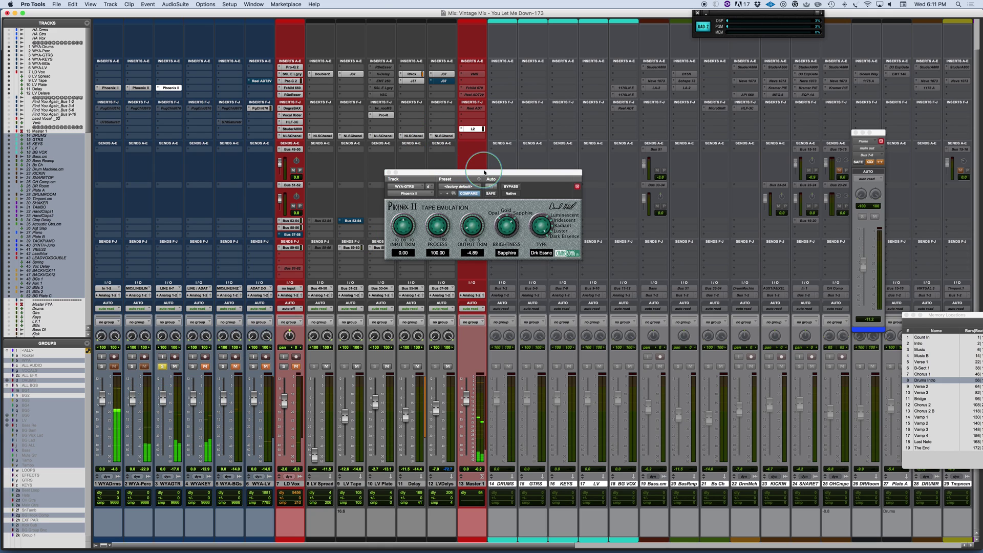
# Set the WYA-GTRS Phoenix II to Gold brightness, Iridescent type and Output Trim -1.18 dB, comparing it with the plug-in bypassed
pyautogui.moveTo(485, 173); pyautogui.dragTo(444, 169)
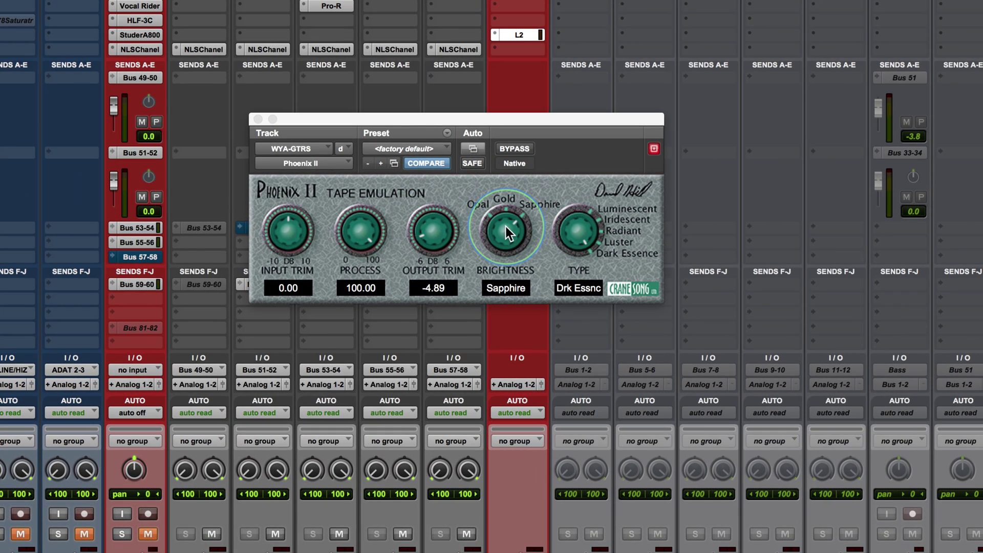
pyautogui.moveTo(505, 226); pyautogui.dragTo(503, 237)
pyautogui.moveTo(573, 231); pyautogui.dragTo(569, 253)
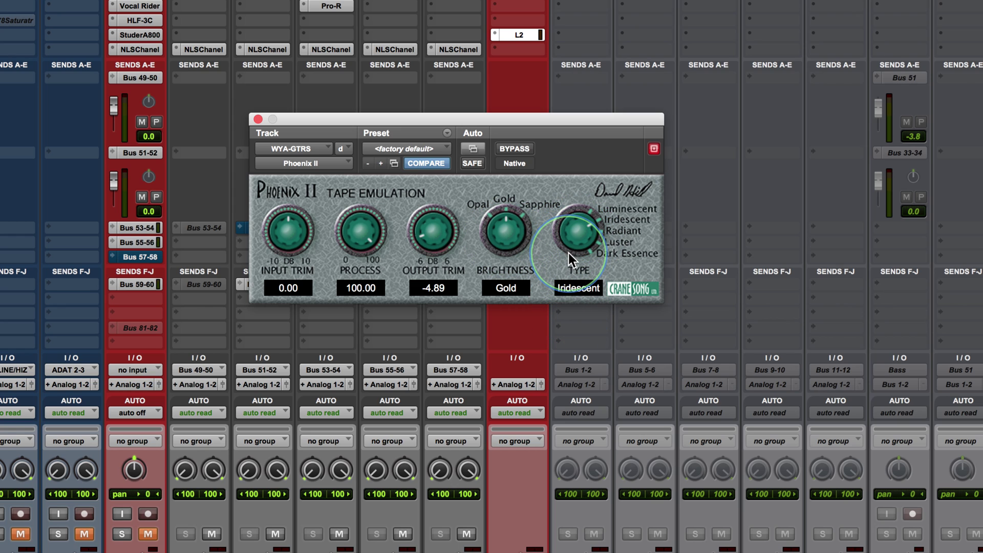
pyautogui.moveTo(441, 237); pyautogui.dragTo(422, 179)
pyautogui.click(511, 148)
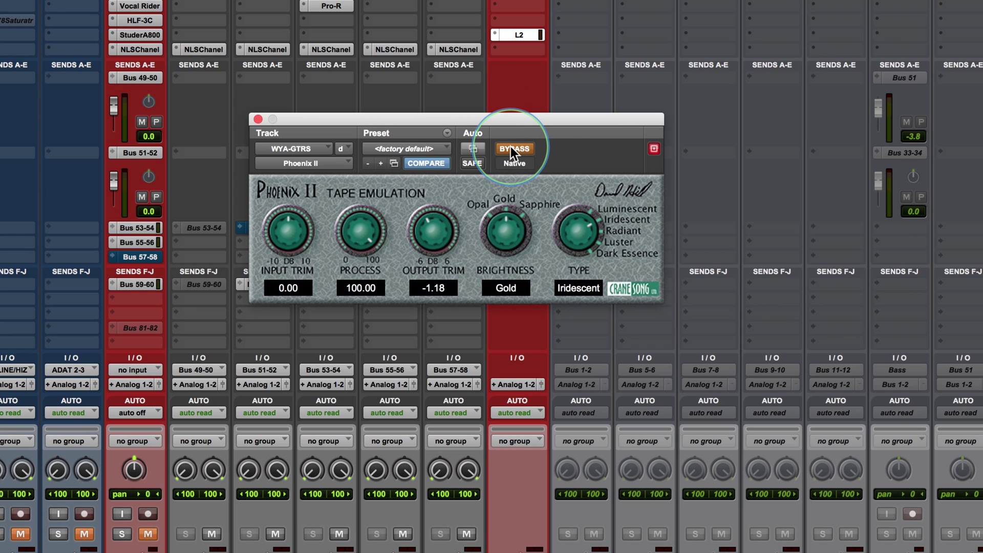
pyautogui.click(511, 147)
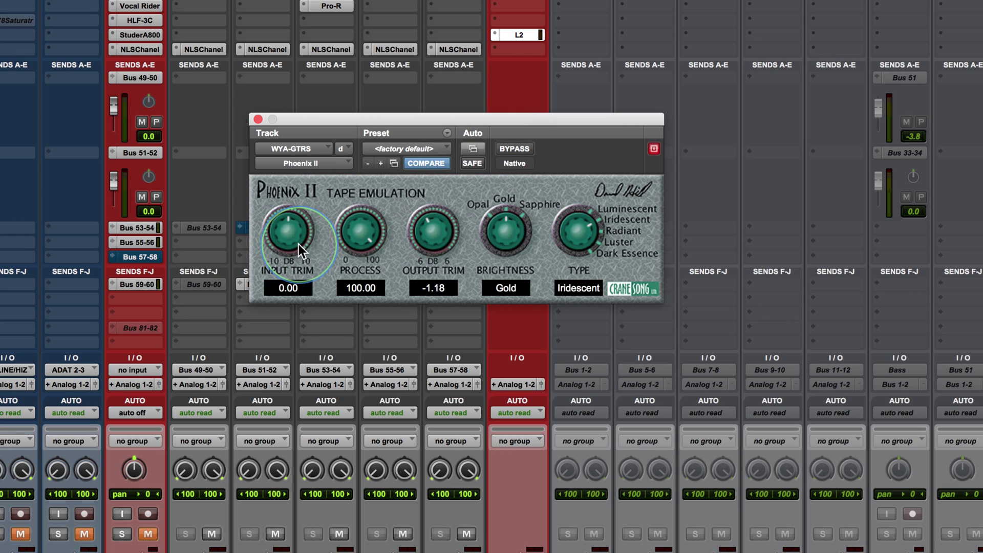
# Raise the WYA-GTRS Input Trim to 3.62 dB and lower the Output Trim to -4.61 dB, comparing the result with the plug-in bypassed
pyautogui.click(285, 238)
pyautogui.moveTo(285, 237); pyautogui.dragTo(287, 216)
pyautogui.moveTo(416, 230); pyautogui.dragTo(422, 257)
pyautogui.click(508, 147)
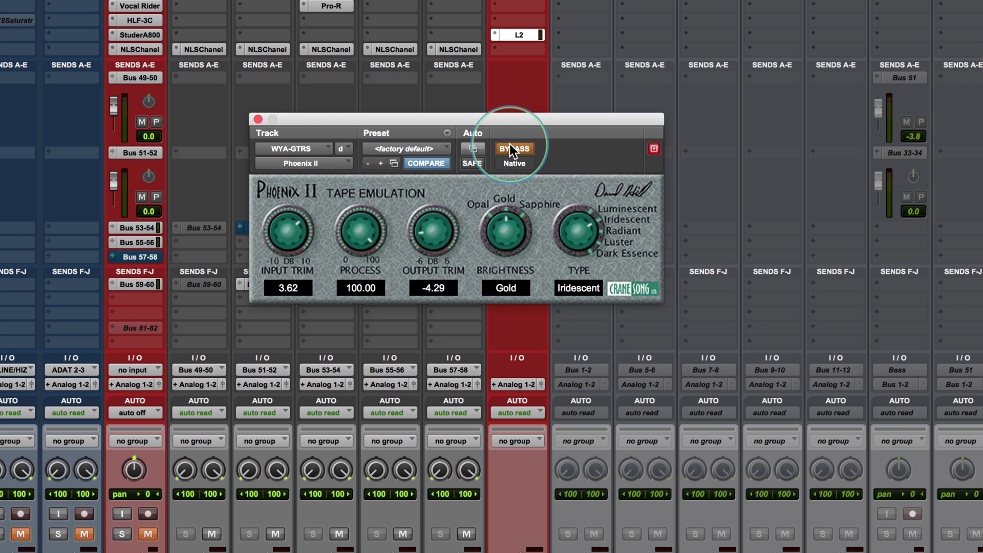
pyautogui.click(509, 147)
pyautogui.moveTo(433, 233); pyautogui.dragTo(426, 239)
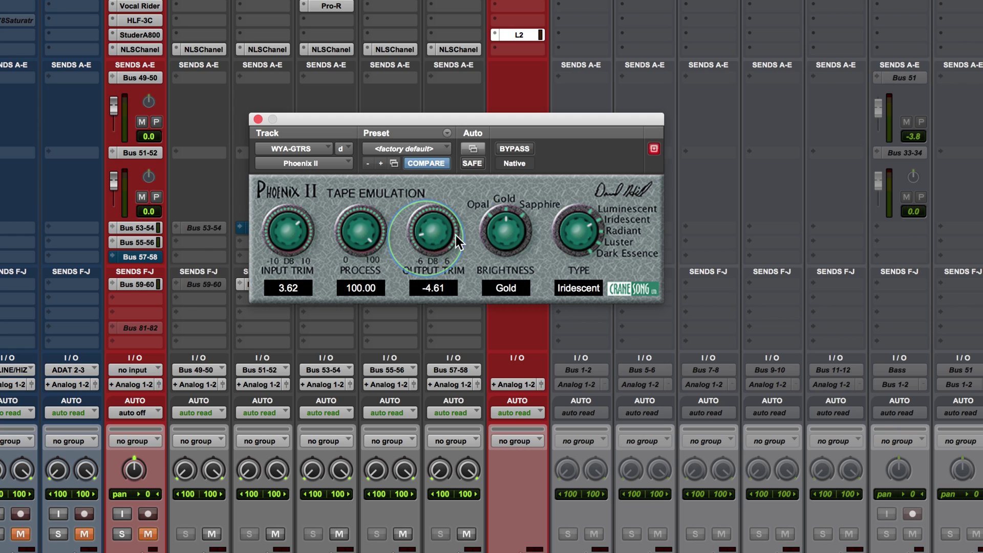
# Set the WYA-GTRS Phoenix II to Luster type, Output Trim -6.00 dB and Input Trim 2.61 dB, comparing each change against bypass
pyautogui.moveTo(569, 225); pyautogui.dragTo(516, 174)
pyautogui.click(512, 148)
pyautogui.click(511, 147)
pyautogui.moveTo(431, 240); pyautogui.dragTo(429, 255)
pyautogui.click(521, 148)
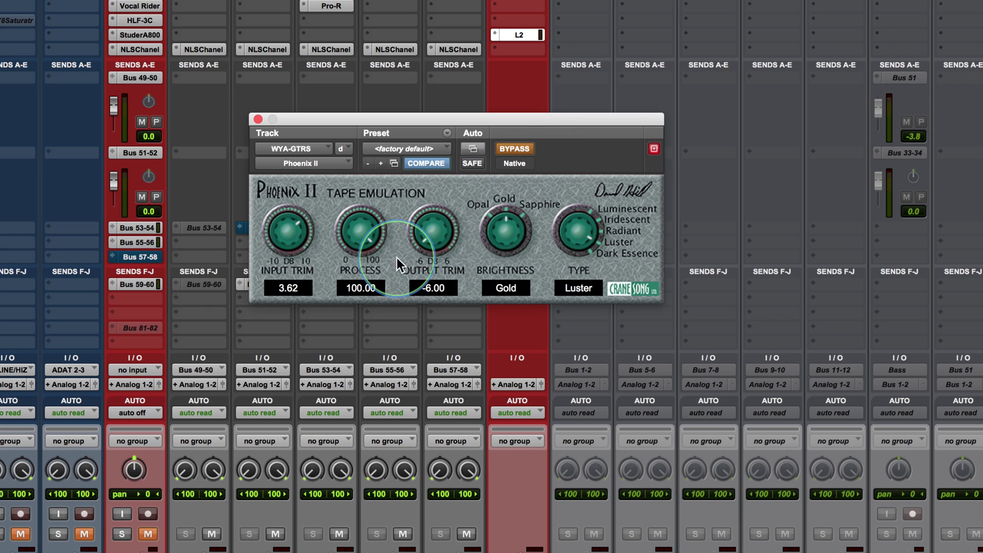
pyautogui.click(516, 148)
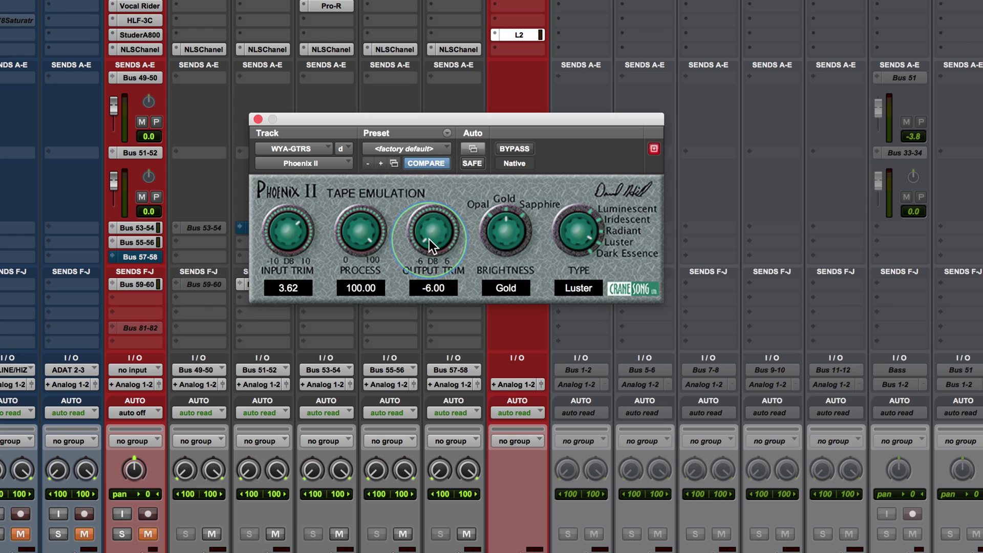
pyautogui.moveTo(287, 233); pyautogui.dragTo(279, 243)
pyautogui.click(529, 148)
pyautogui.click(529, 149)
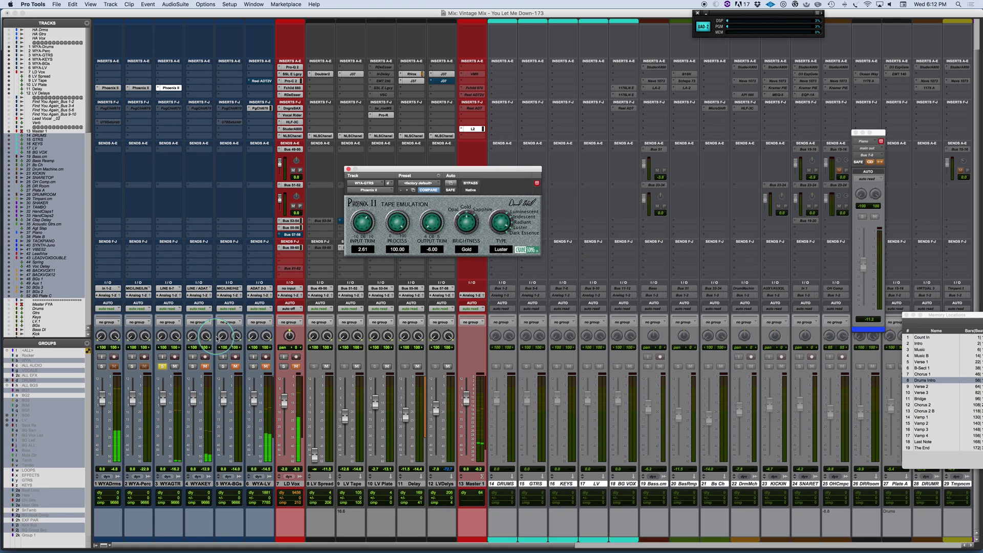
# Solo WYA-KEYS instead of WYA-GTRS and copy the Phoenix II insert to it, opening the copied plug-in during playback
pyautogui.click(193, 366)
pyautogui.click(163, 366)
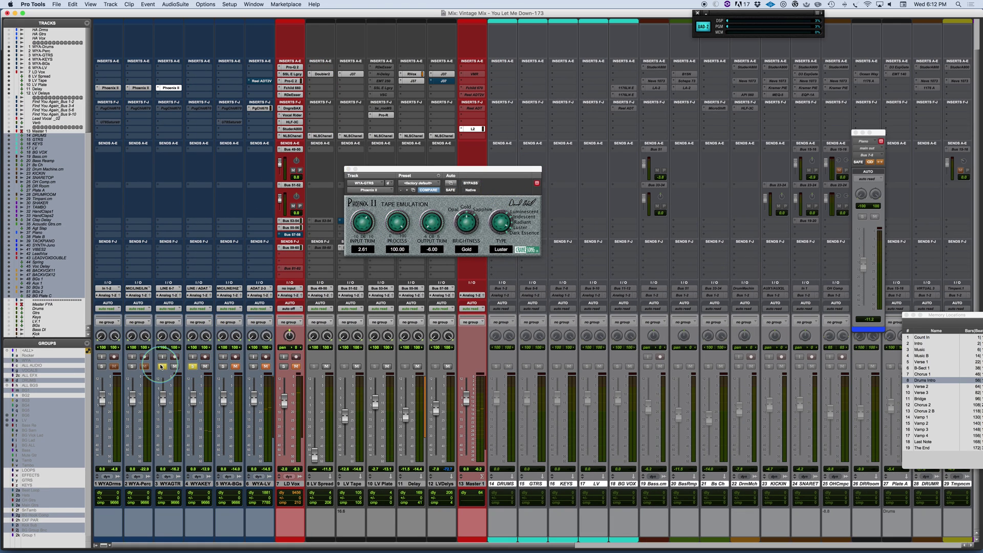
pyautogui.click(175, 88)
pyautogui.moveTo(185, 89); pyautogui.dragTo(201, 88)
pyautogui.press('space')
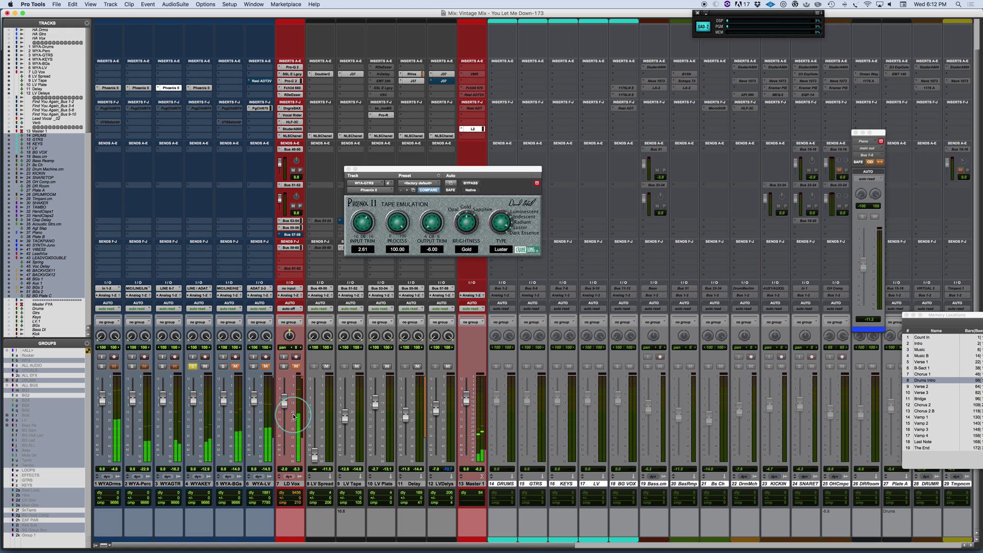
pyautogui.click(200, 88)
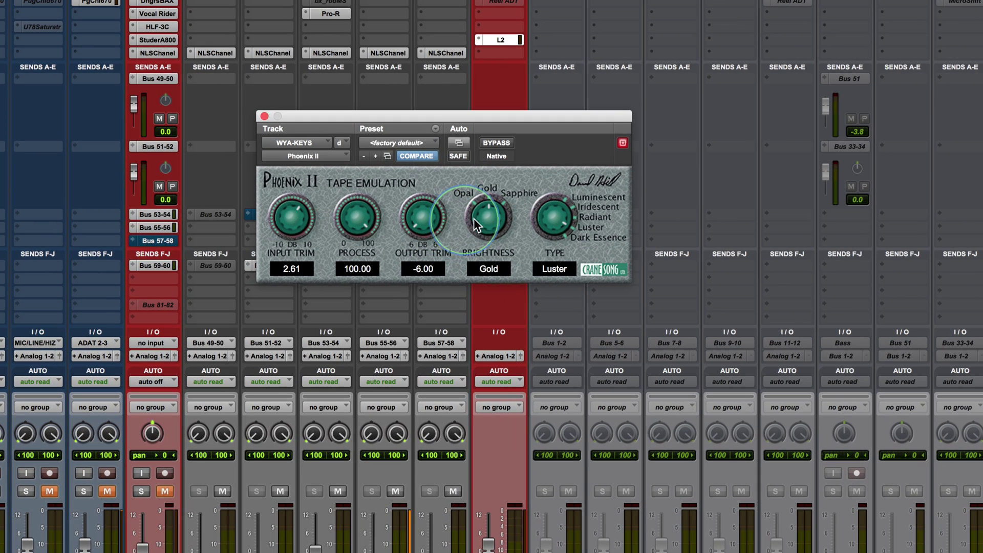
# Set the WYA-KEYS Phoenix II to Opal brightness and Iridescent type, comparing the result with the plug-in bypassed
pyautogui.moveTo(474, 219); pyautogui.dragTo(472, 243)
pyautogui.moveTo(554, 210); pyautogui.dragTo(546, 241)
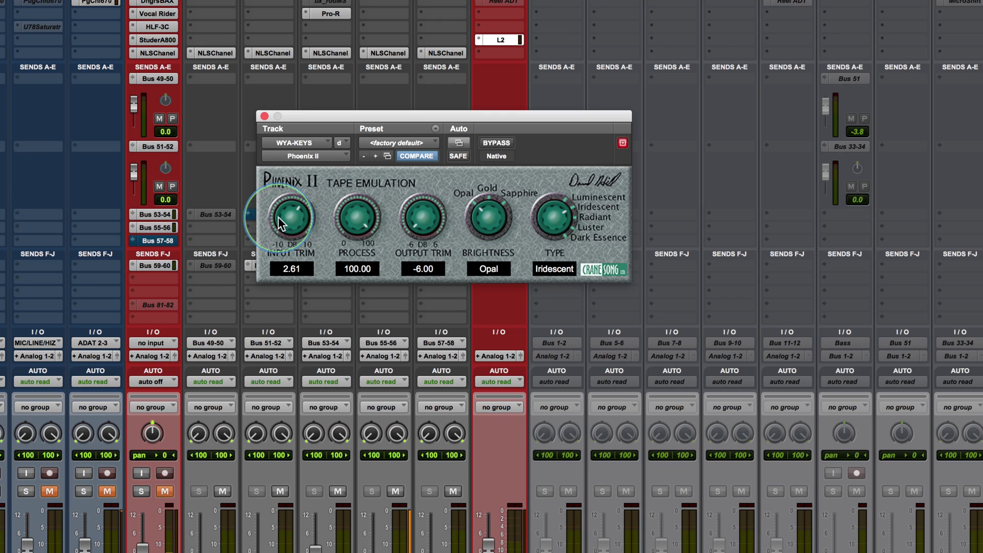
pyautogui.click(497, 143)
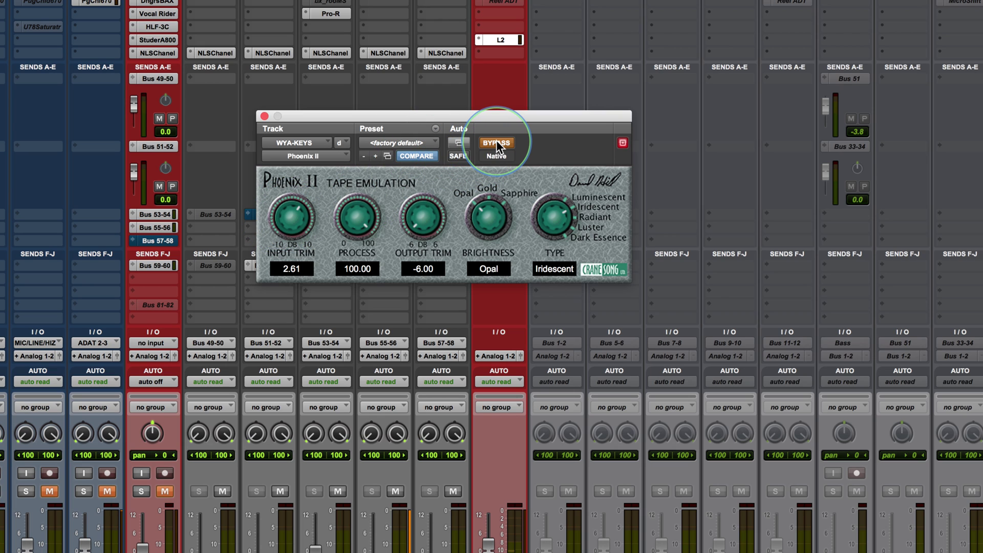
pyautogui.click(496, 143)
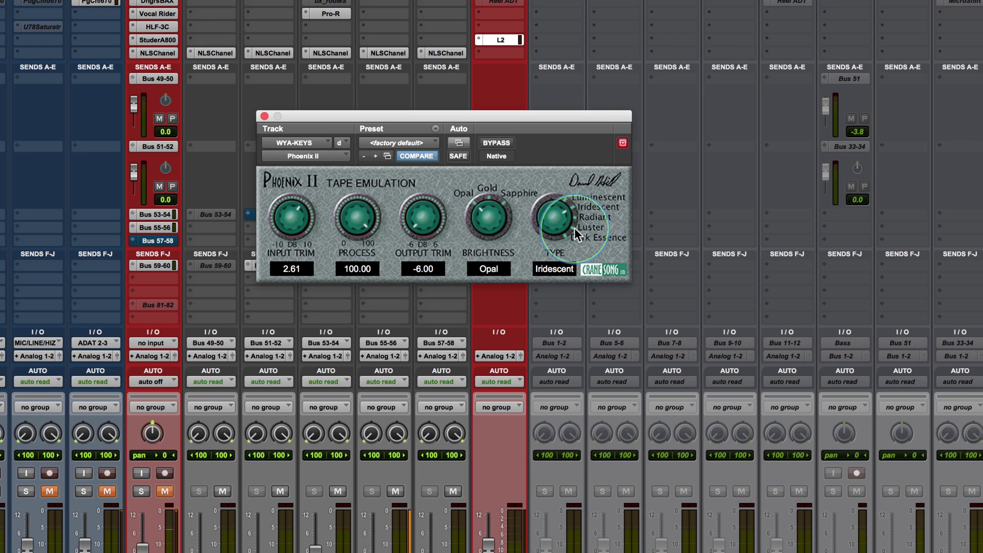
# Adjust the WYA-KEYS Phoenix II to Input Trim 3.72 dB, Luminescent type and Output Trim -5.44 dB, checking it against bypass
pyautogui.moveTo(285, 213); pyautogui.dragTo(283, 205)
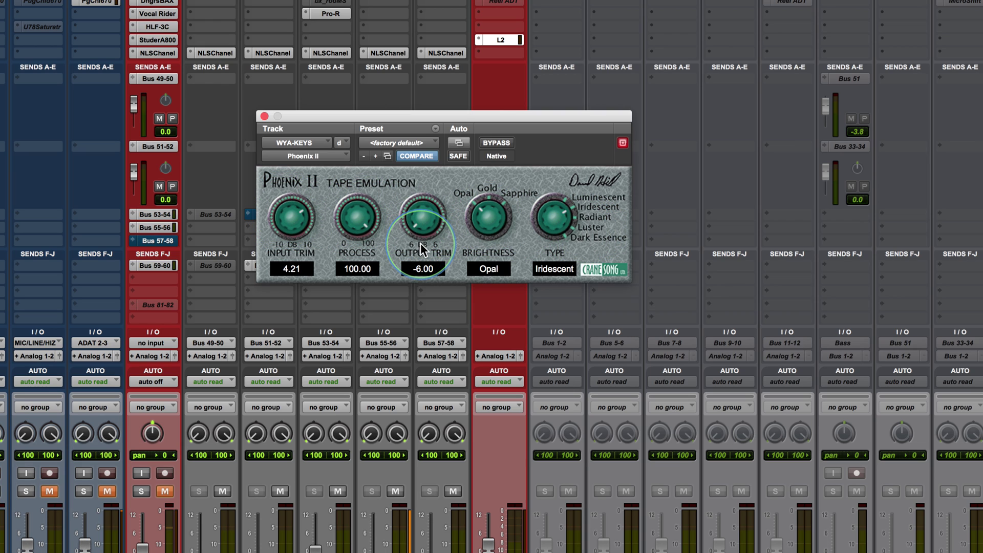
pyautogui.click(491, 143)
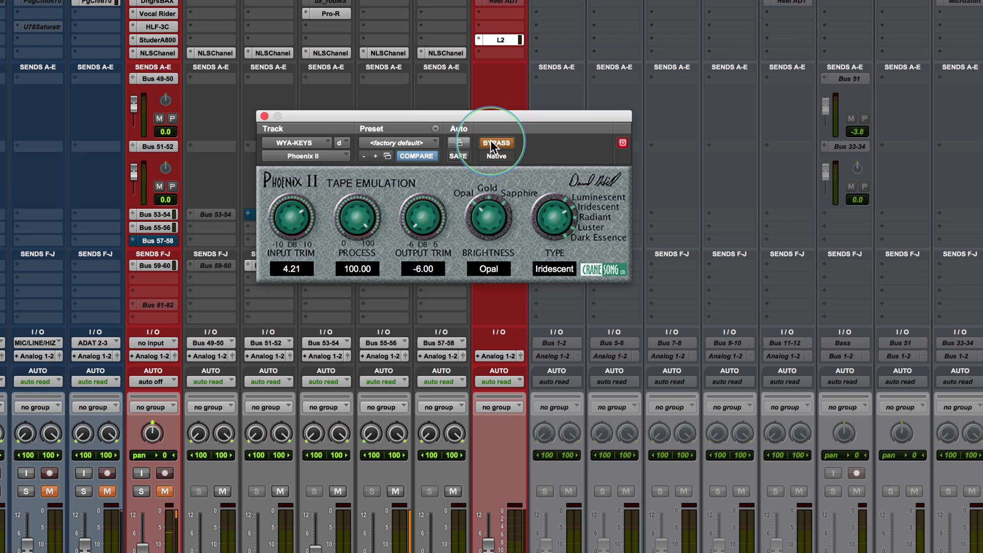
pyautogui.click(490, 142)
pyautogui.moveTo(280, 224); pyautogui.dragTo(285, 223)
pyautogui.moveTo(506, 216); pyautogui.dragTo(474, 218)
pyautogui.moveTo(555, 215); pyautogui.dragTo(546, 248)
pyautogui.moveTo(485, 211); pyautogui.dragTo(564, 211)
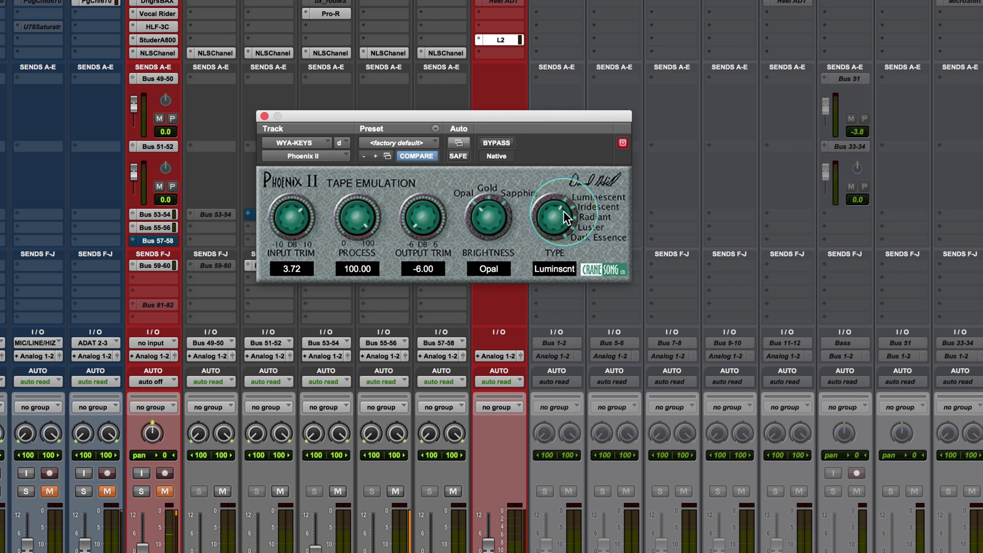
pyautogui.click(498, 140)
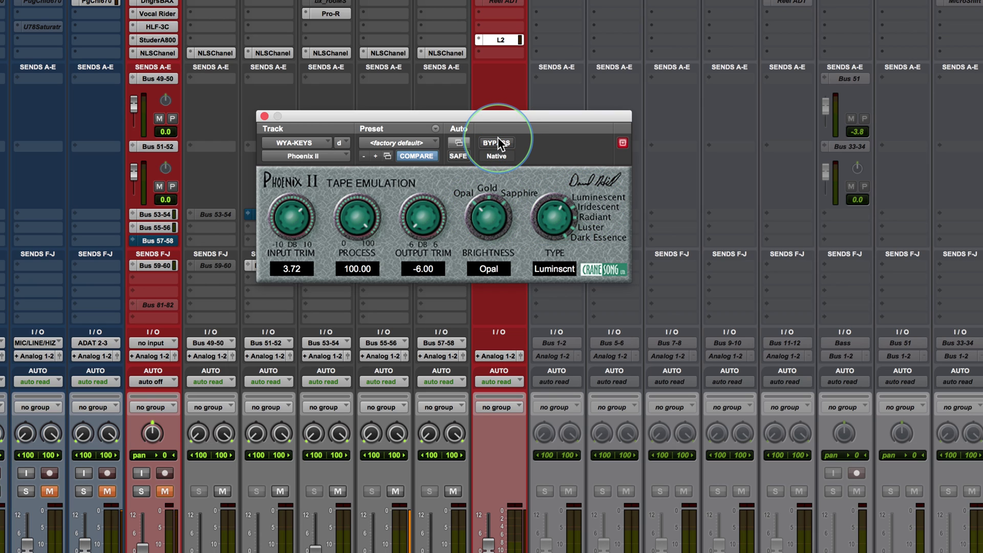
pyautogui.moveTo(413, 220); pyautogui.dragTo(413, 213)
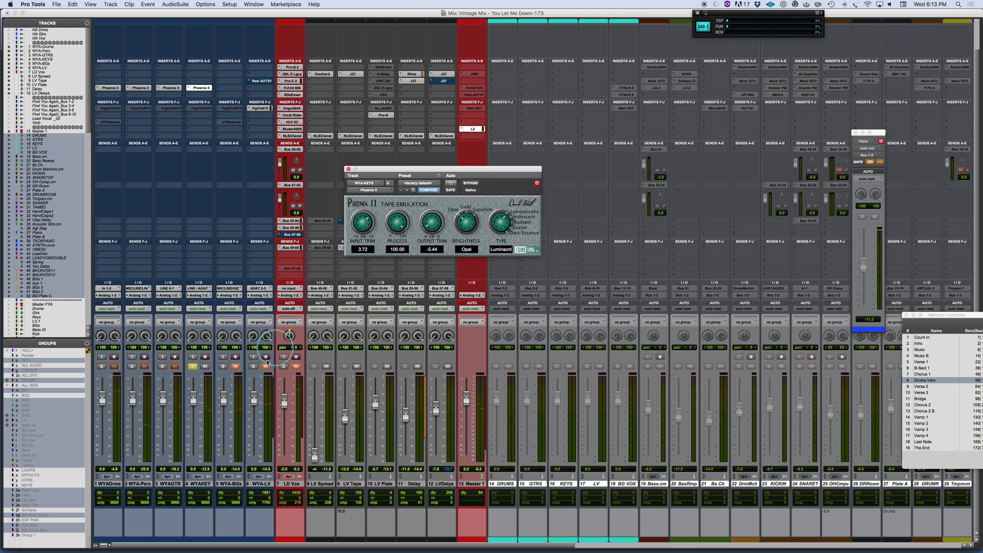
# Solo WYA-BGs instead of WYA-KEYS and copy the Phoenix II insert to it, opening the copied plug-in
pyautogui.click(193, 366)
pyautogui.click(223, 366)
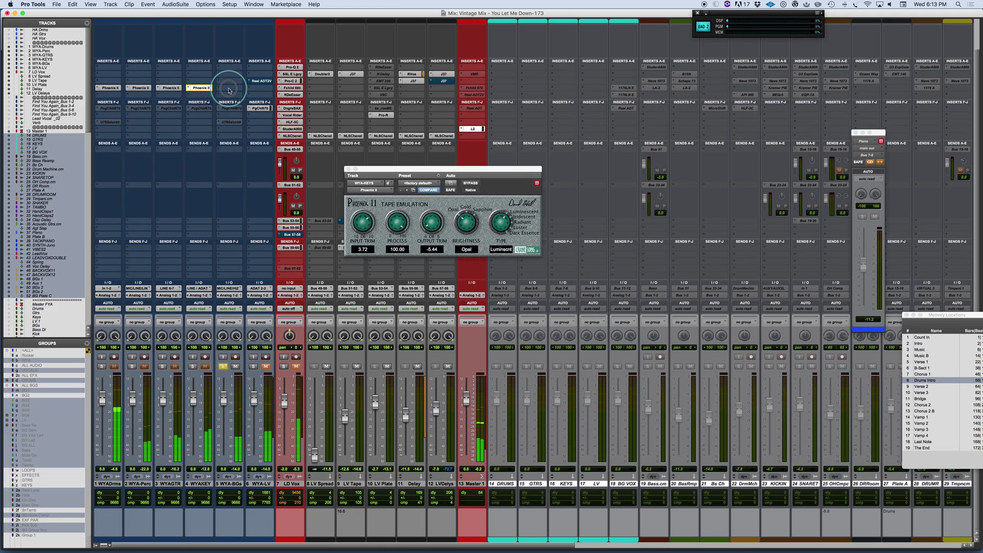
pyautogui.click(229, 88)
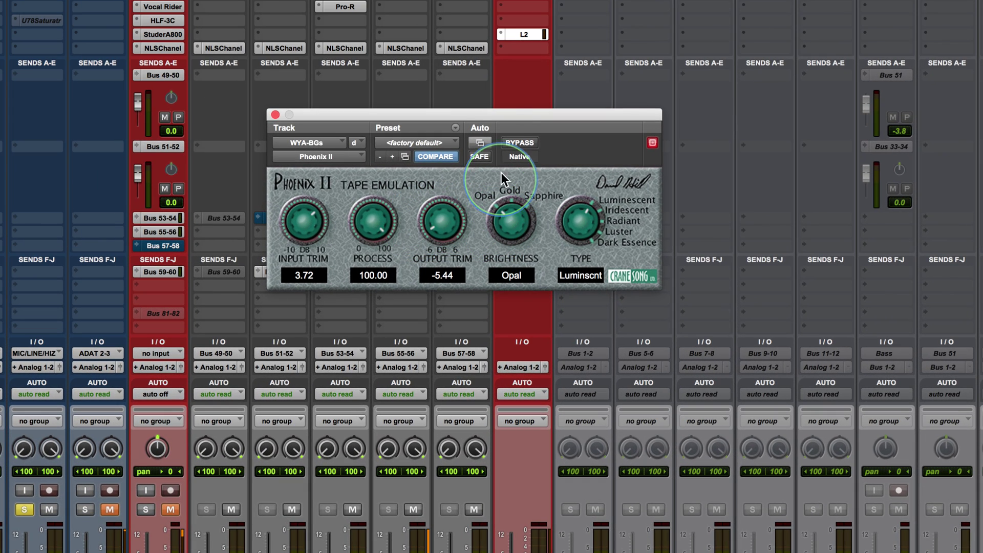
# Set the WYA-BGs Phoenix II to Sapphire brightness and Luster type
pyautogui.moveTo(502, 179); pyautogui.dragTo(471, 25)
pyautogui.moveTo(570, 219); pyautogui.dragTo(569, 185)
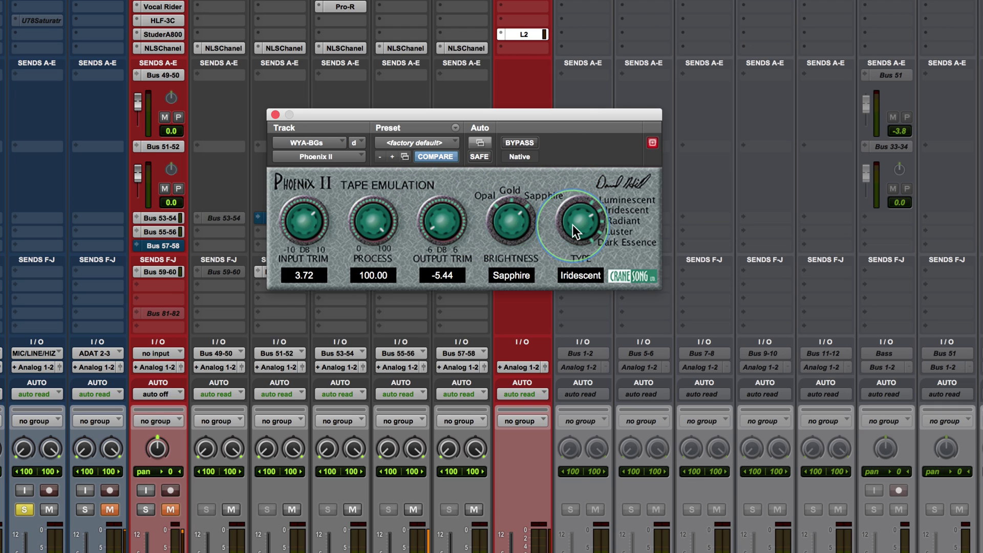
pyautogui.moveTo(572, 225); pyautogui.dragTo(585, 153)
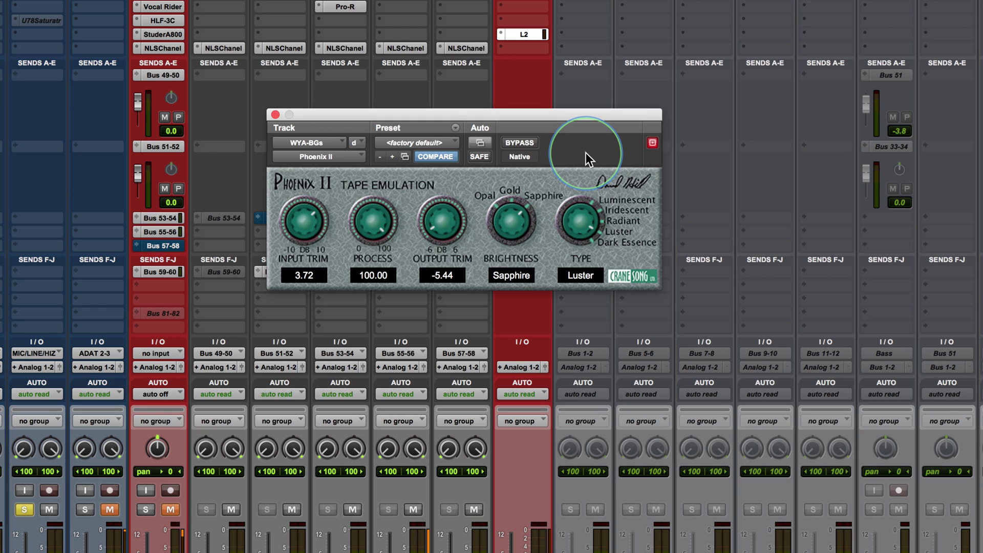
# Reset the WYA-BGs Input Trim to 0.00 dB and set the Output Trim to -5.12 dB, comparing levels with the plug-in bypassed
pyautogui.moveTo(439, 222); pyautogui.dragTo(438, 229)
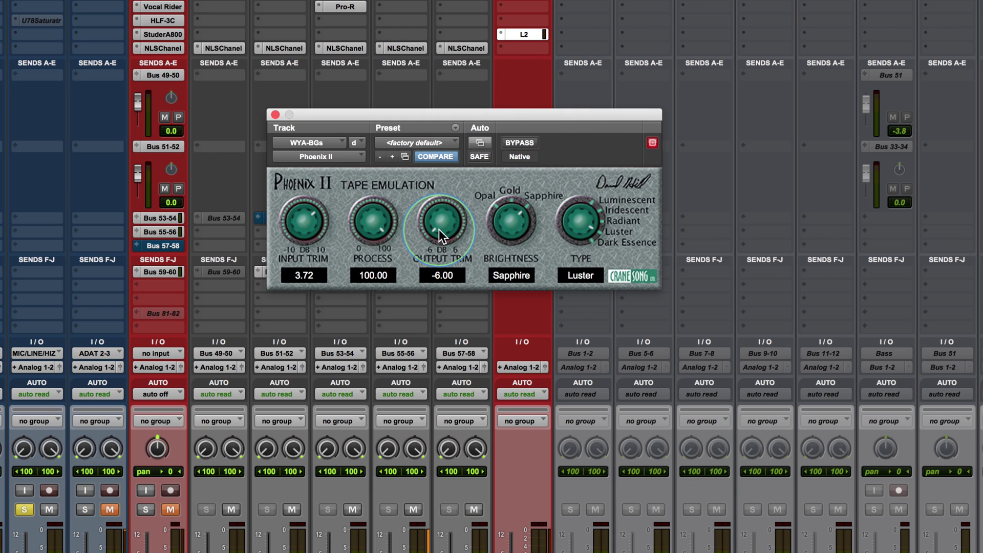
pyautogui.keyDown('alt'); pyautogui.click(306, 225); pyautogui.keyUp('alt')
pyautogui.moveTo(438, 229); pyautogui.dragTo(478, 151)
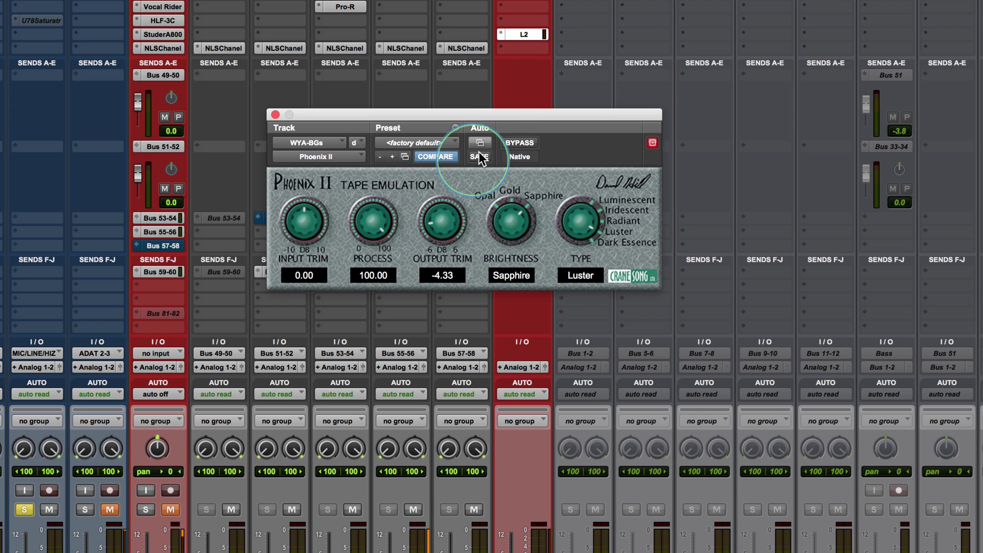
pyautogui.click(521, 143)
pyautogui.click(522, 143)
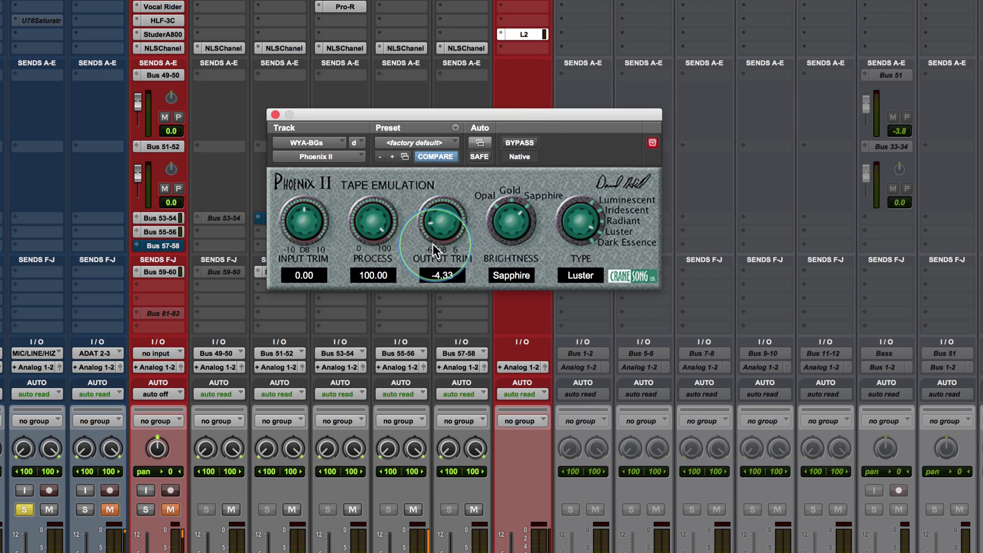
pyautogui.moveTo(435, 227); pyautogui.dragTo(435, 233)
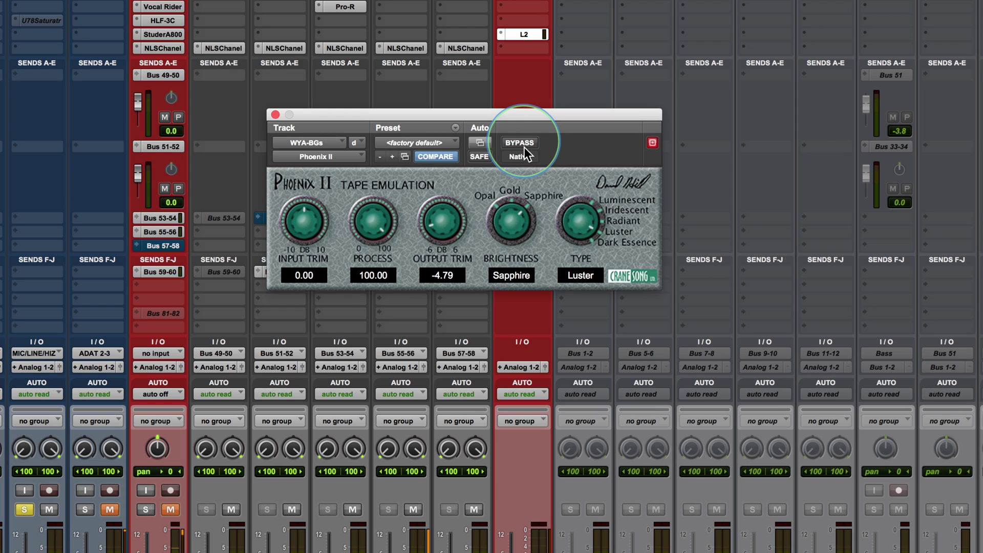
pyautogui.moveTo(433, 237); pyautogui.dragTo(436, 233)
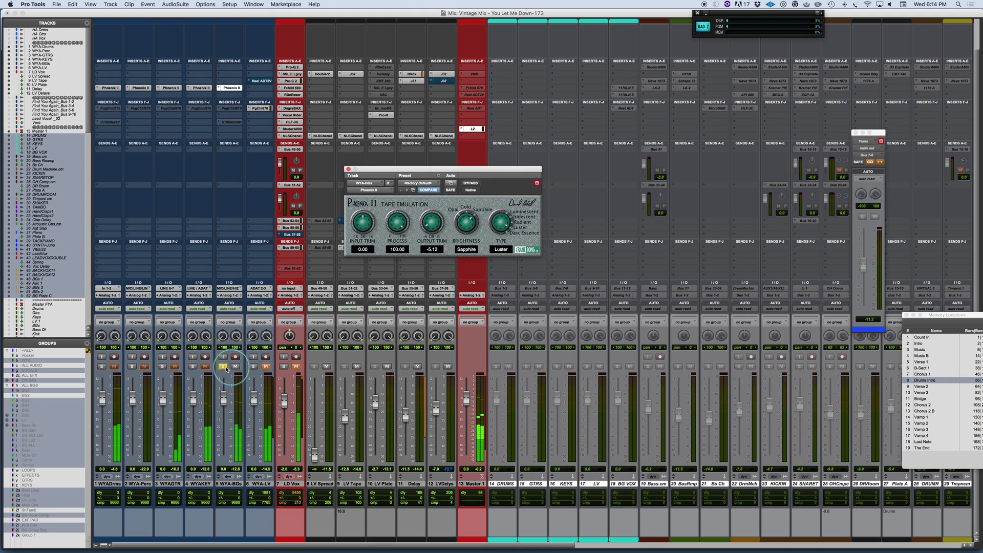
# Copy the Phoenix II insert from WYA-BGs to WYA-LV and solo WYA-LV instead, with its plug-in open
pyautogui.click(252, 89)
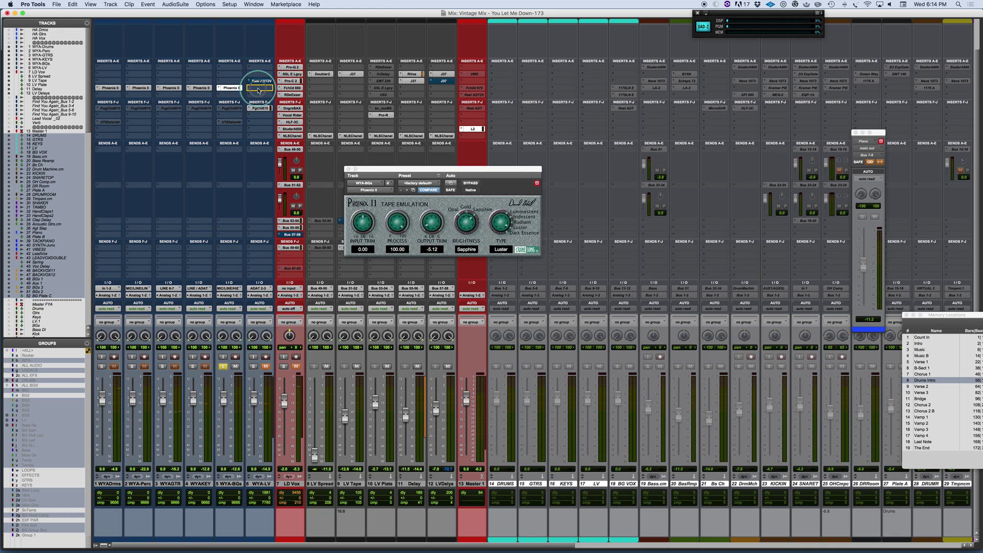
pyautogui.click(223, 366)
pyautogui.click(223, 366)
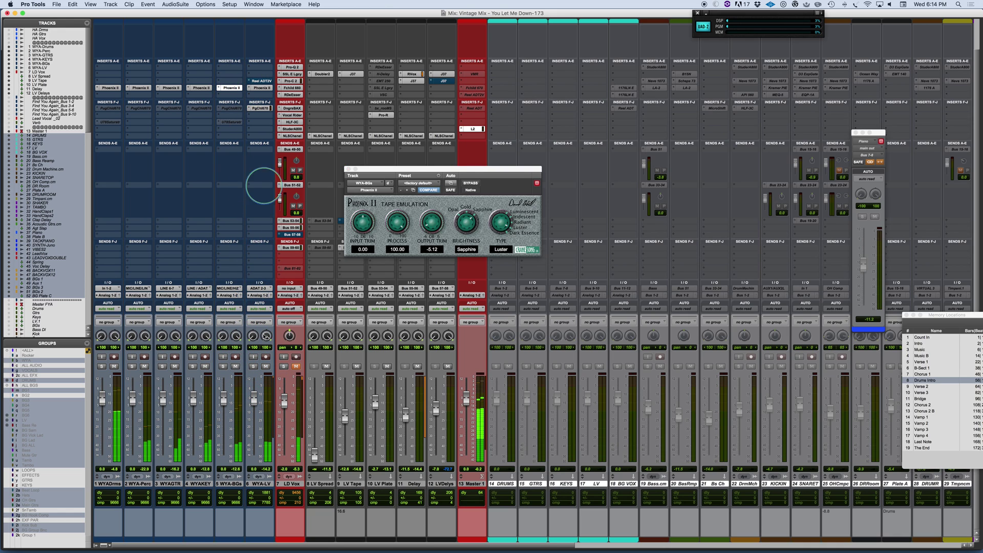
pyautogui.click(253, 367)
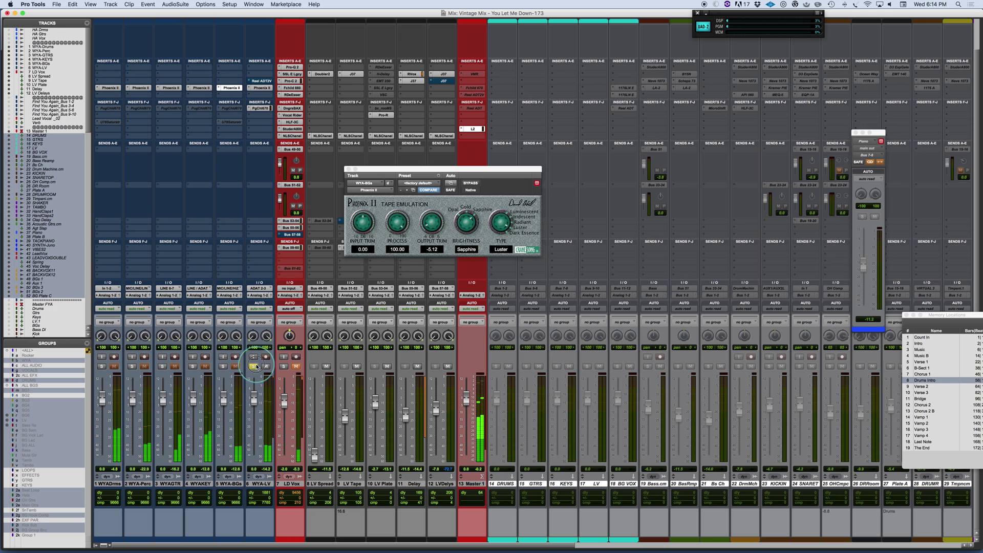
pyautogui.click(261, 90)
pyautogui.moveTo(448, 172); pyautogui.dragTo(463, 172)
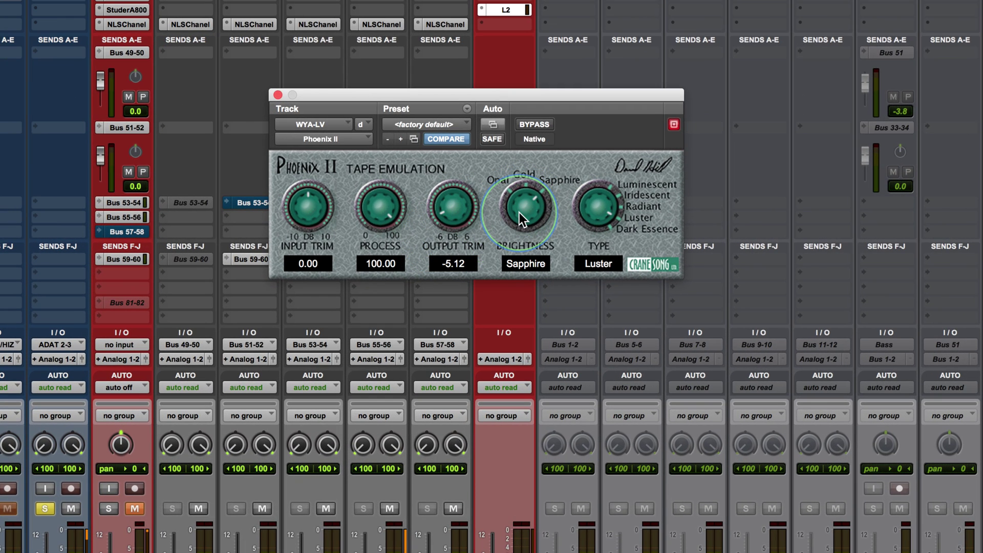
# Set the WYA-LV Phoenix II to Iridescent type and Gold brightness
pyautogui.moveTo(591, 196); pyautogui.dragTo(594, 251)
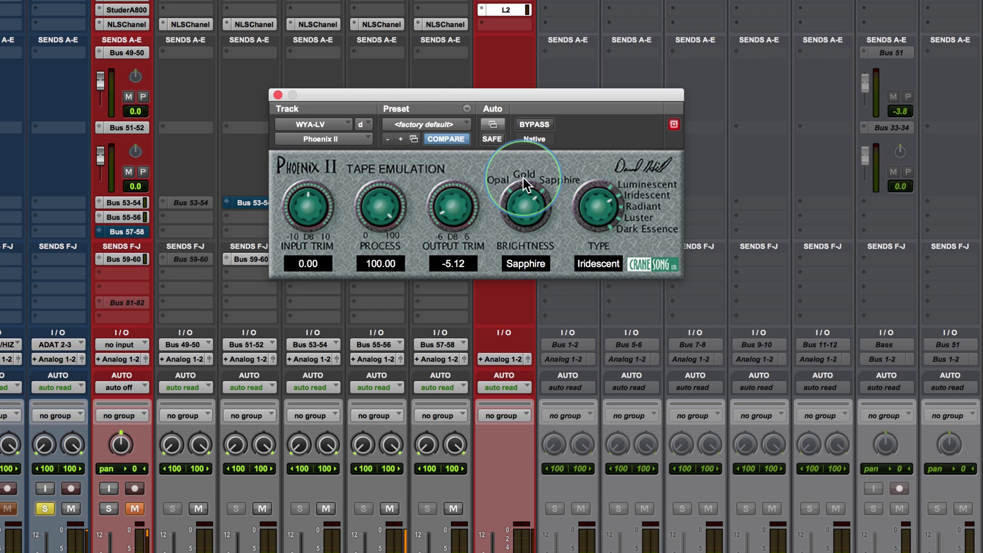
pyautogui.moveTo(519, 177); pyautogui.dragTo(518, 214)
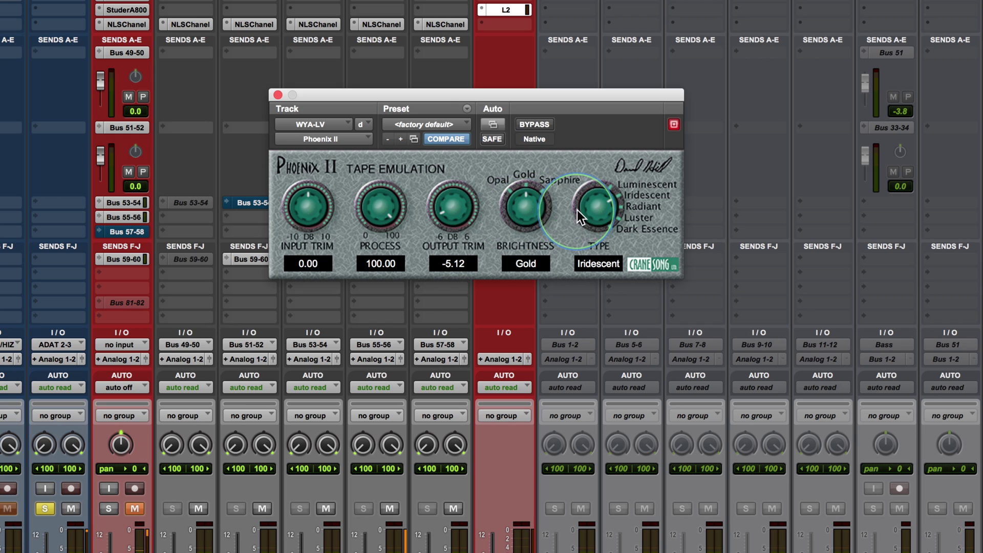
# Set the WYA-LV Phoenix II to Dark Essence type and Sapphire brightness, comparing the sound with the plug-in bypassed
pyautogui.moveTo(590, 208); pyautogui.dragTo(601, 184)
pyautogui.moveTo(523, 207); pyautogui.dragTo(520, 129)
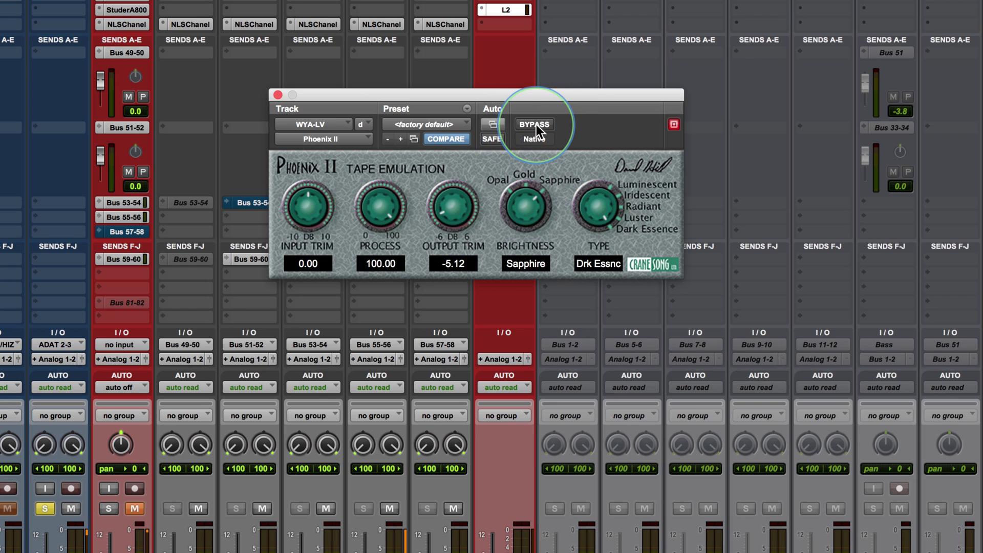
pyautogui.click(535, 124)
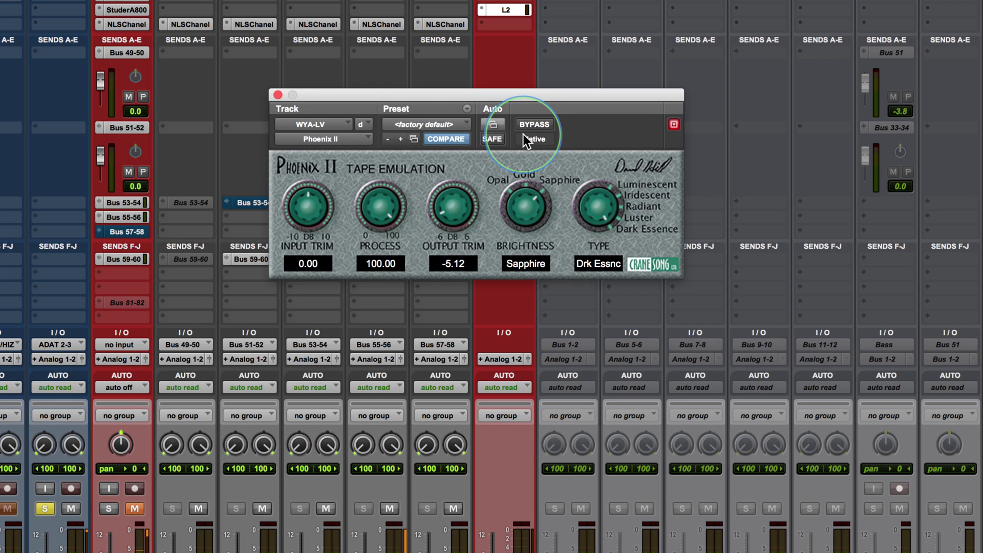
pyautogui.click(534, 125)
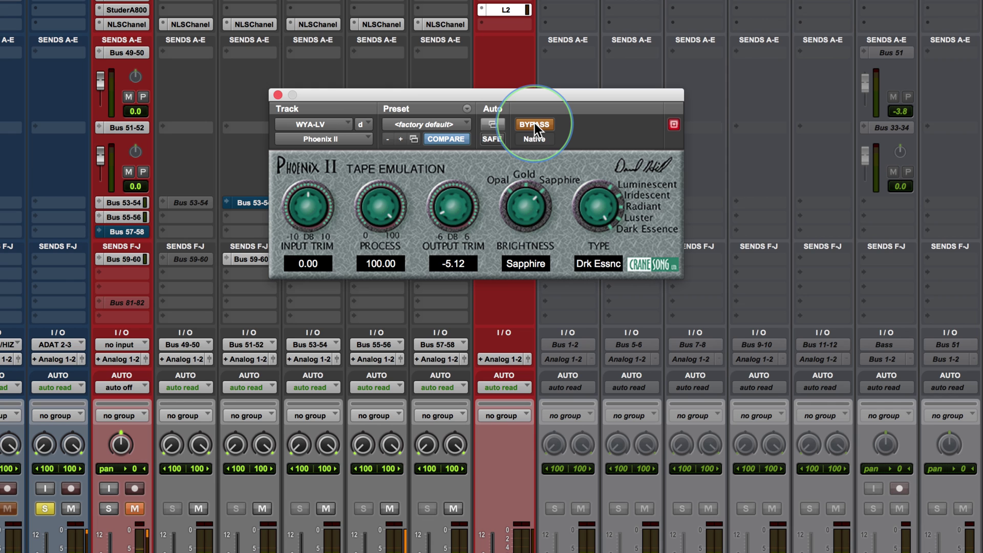
pyautogui.click(535, 125)
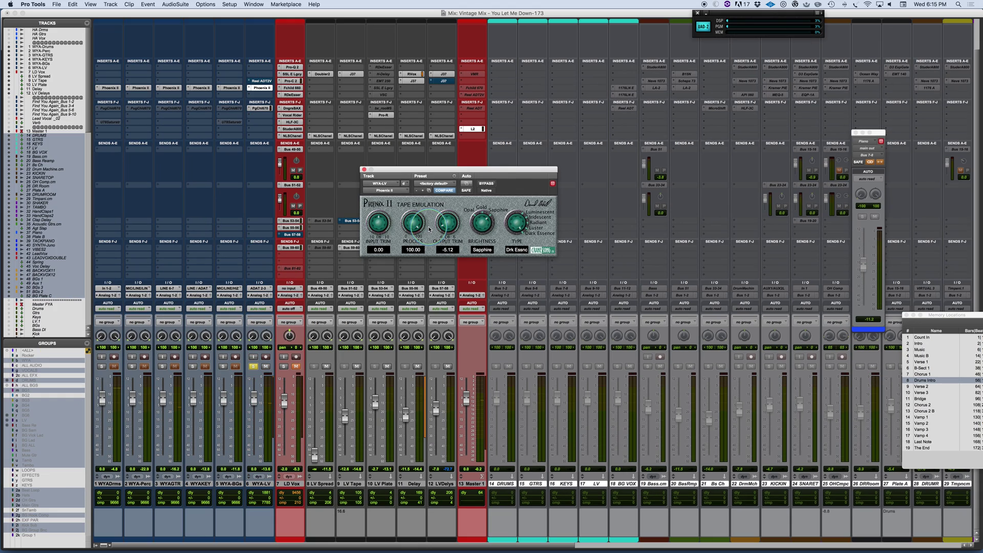
# Unsolo WYA-LV and play the full mix with the six stem tracks from WYA-Drums to WYA-LV selected
pyautogui.click(253, 366)
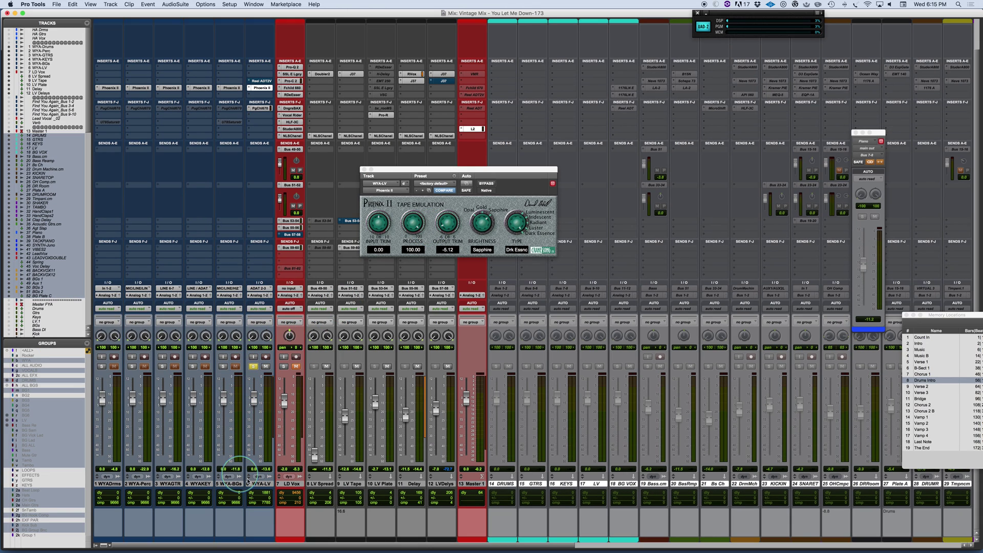
pyautogui.click(256, 483)
pyautogui.keyDown('shift'); pyautogui.click(108, 484); pyautogui.keyUp('shift')
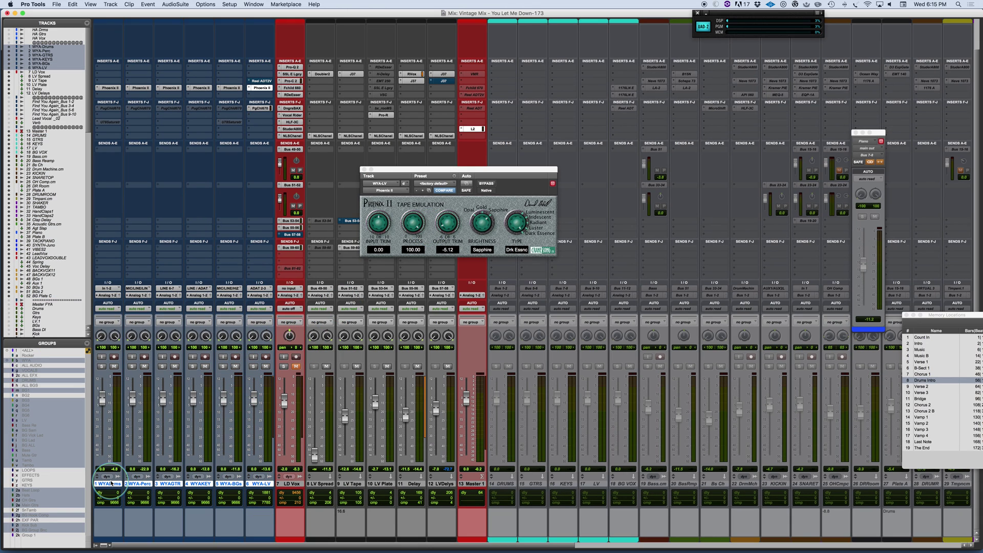
pyautogui.press('space')
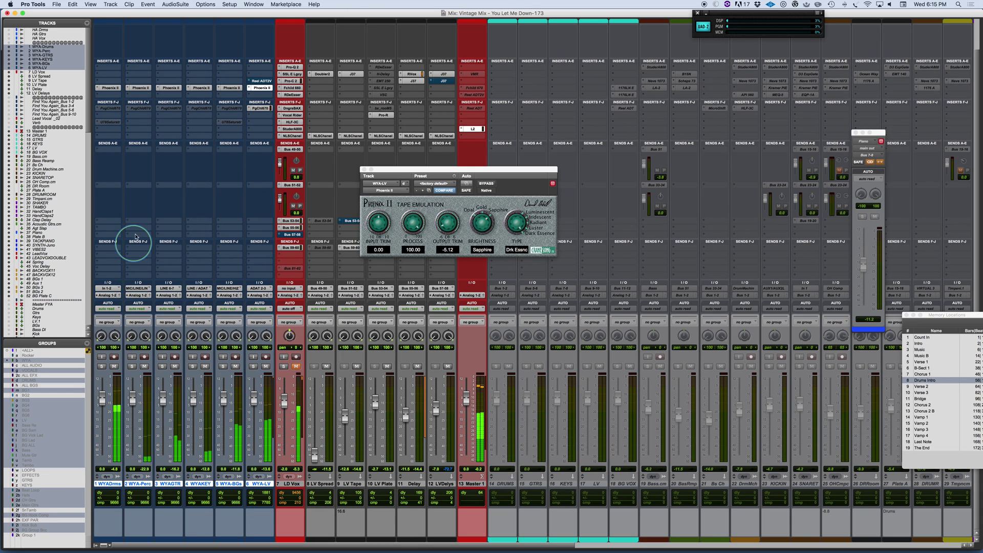
# Compare the playing mix with the Phoenix II inserts on all selected stems repeatedly bypassed and re-enabled together, leaving them active
pyautogui.keyDown('alt'); pyautogui.keyDown('shift'); pyautogui.keyDown('super'); pyautogui.click(113, 89); pyautogui.keyUp('super'); pyautogui.keyUp('shift'); pyautogui.keyUp('alt')
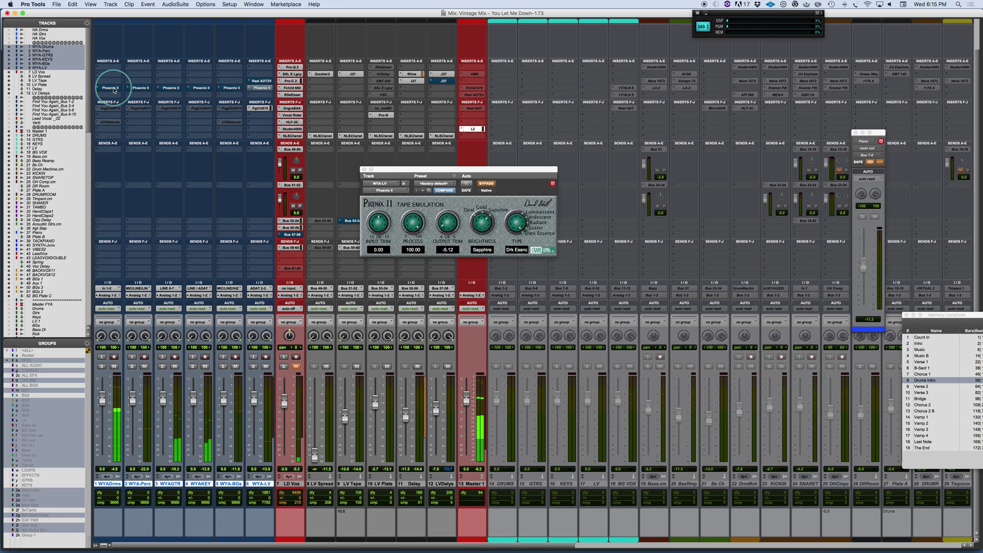
pyautogui.keyDown('alt'); pyautogui.keyDown('shift'); pyautogui.keyDown('super'); pyautogui.click(114, 89); pyautogui.keyUp('super'); pyautogui.keyUp('shift'); pyautogui.keyUp('alt')
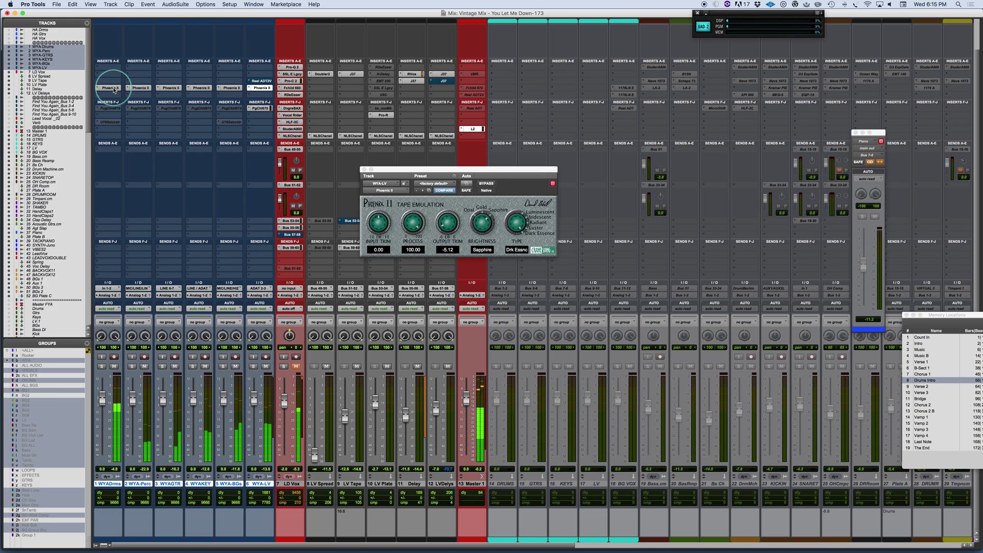
pyautogui.click(113, 89)
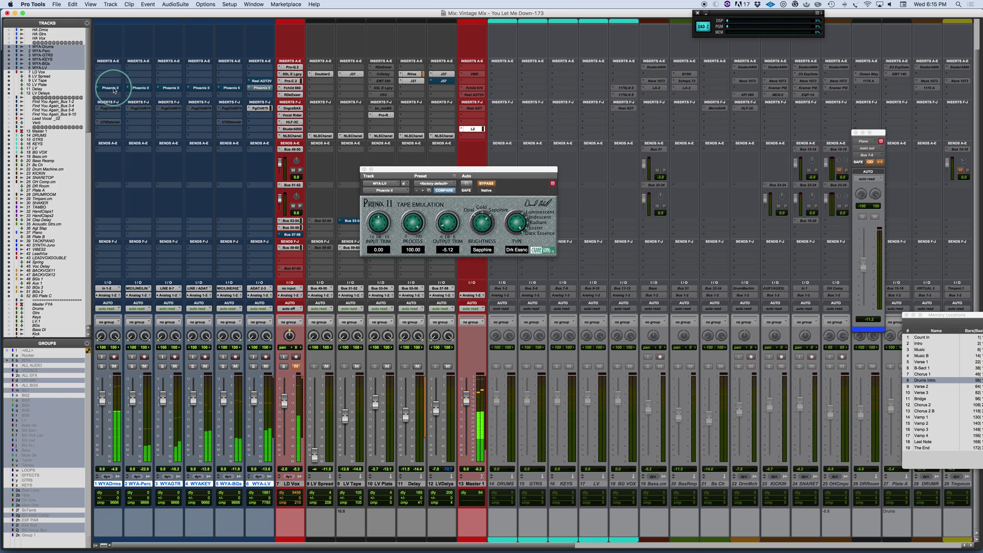
pyautogui.keyDown('super'); pyautogui.click(114, 90); pyautogui.keyUp('super')
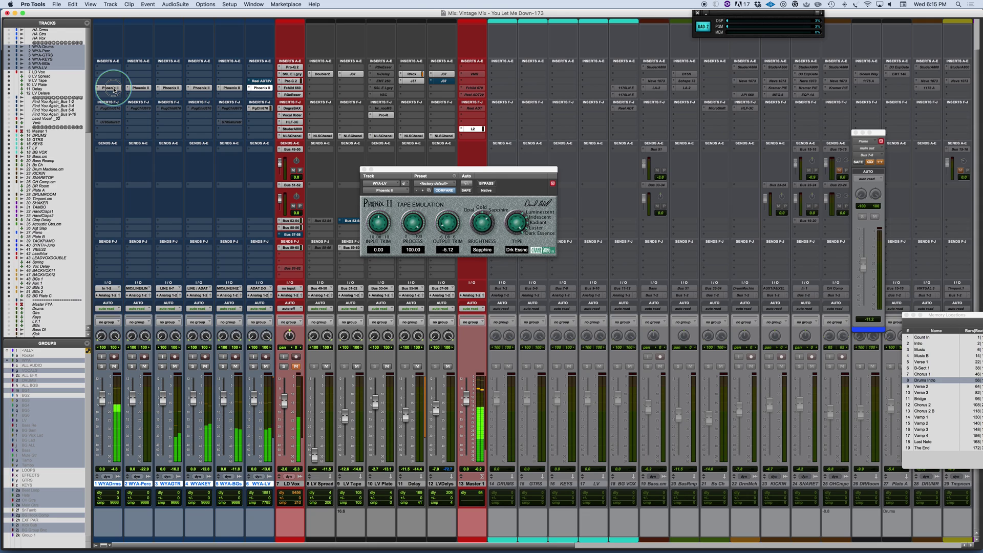
pyautogui.keyDown('super'); pyautogui.click(114, 90); pyautogui.keyUp('super')
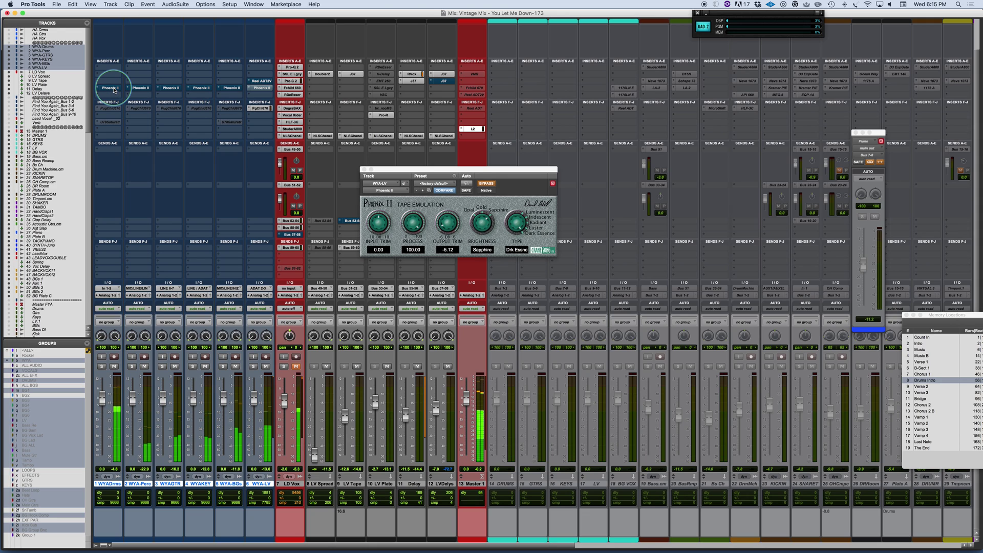
pyautogui.keyDown('super'); pyautogui.click(113, 90); pyautogui.keyUp('super')
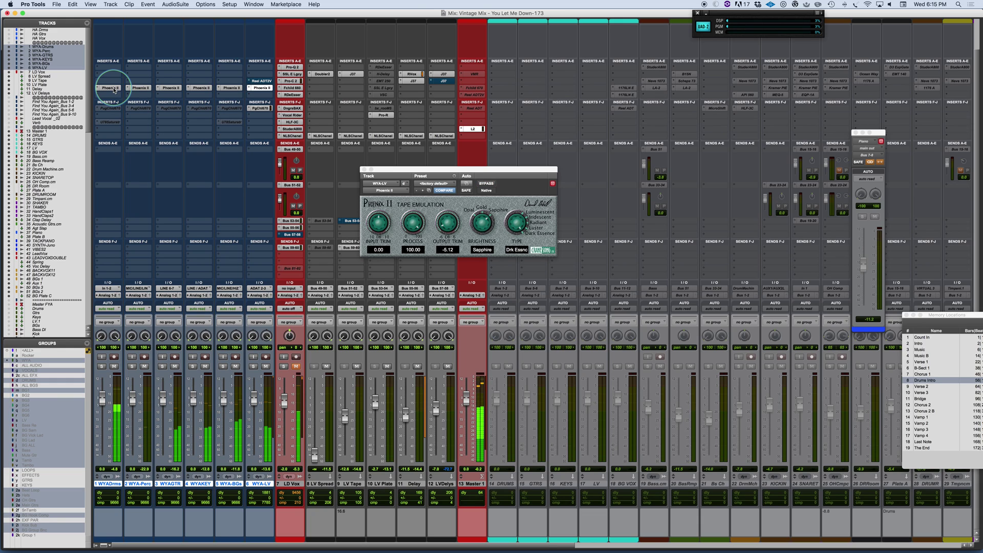
pyautogui.keyDown('super'); pyautogui.click(114, 90); pyautogui.keyUp('super')
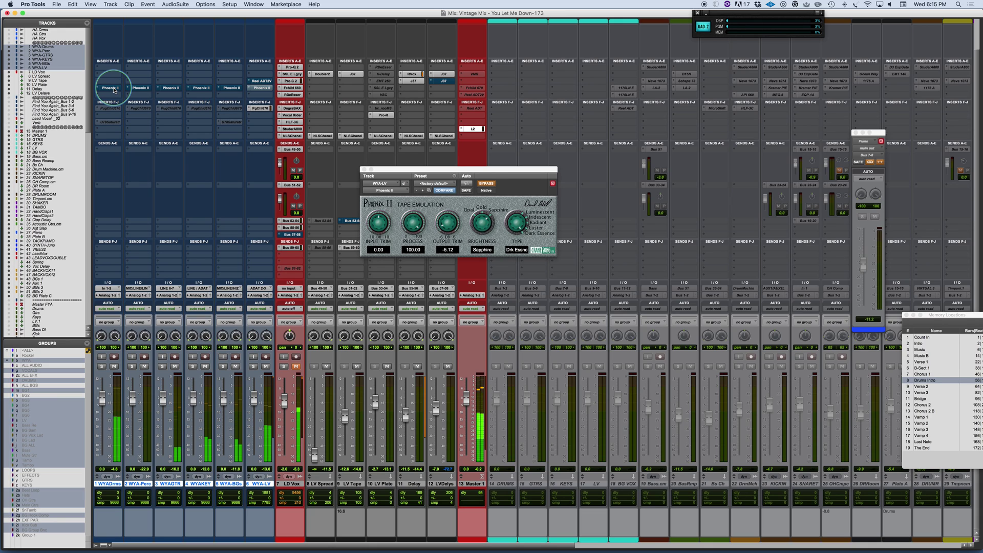
pyautogui.keyDown('super'); pyautogui.click(114, 90); pyautogui.keyUp('super')
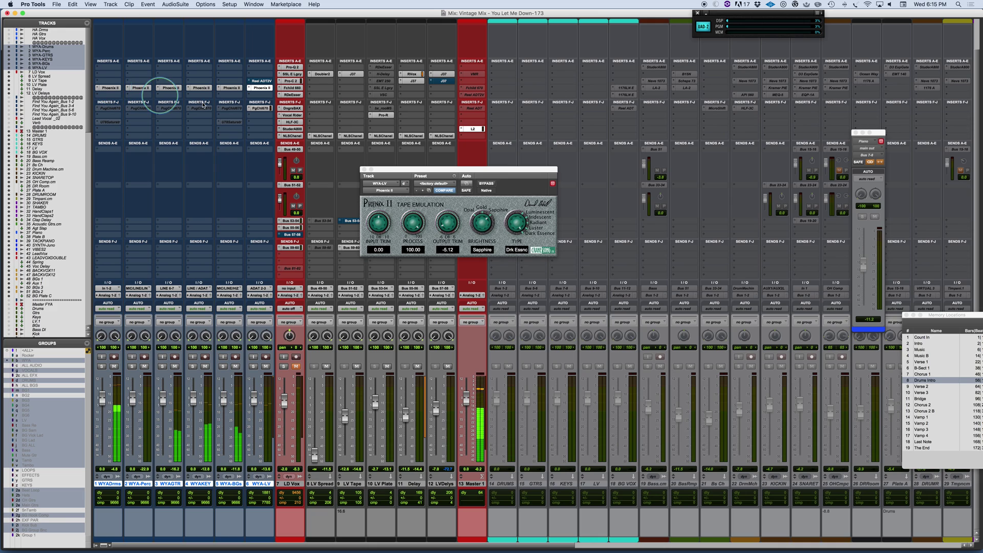
# Reposition the floating WYA-LV Phoenix II plug-in window over the mixer
pyautogui.click(484, 170)
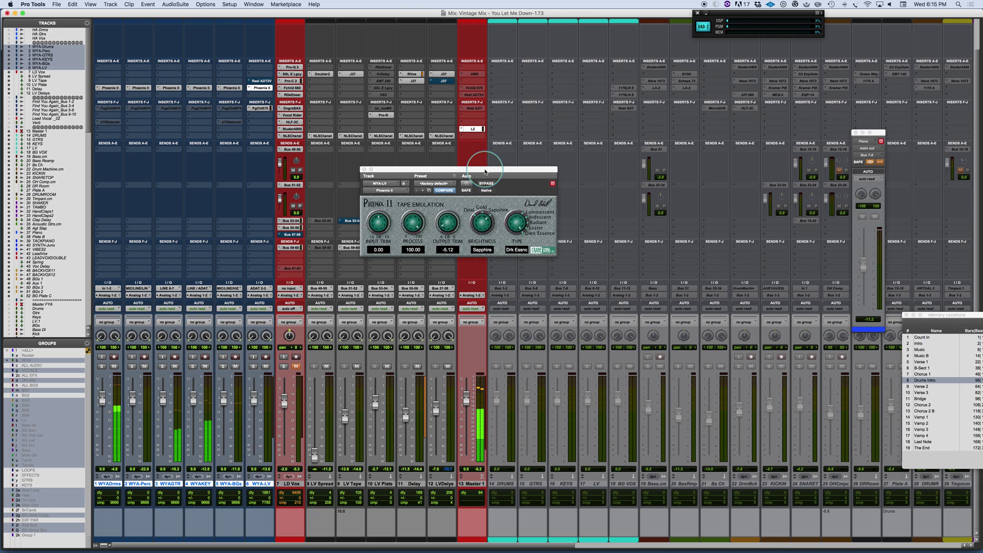
pyautogui.moveTo(485, 171); pyautogui.dragTo(537, 163)
pyautogui.click(517, 216)
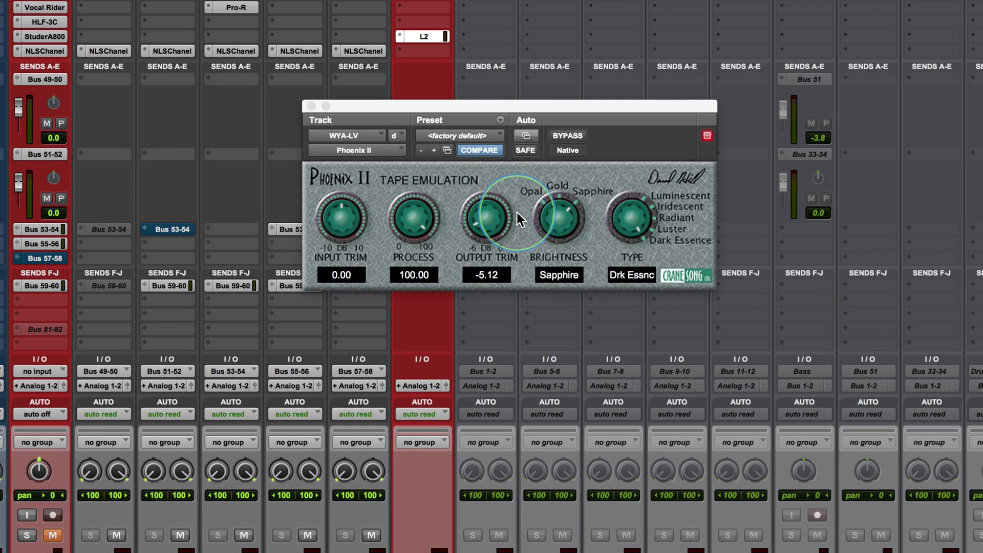
pyautogui.moveTo(555, 109); pyautogui.dragTo(533, 130)
pyautogui.click(652, 244)
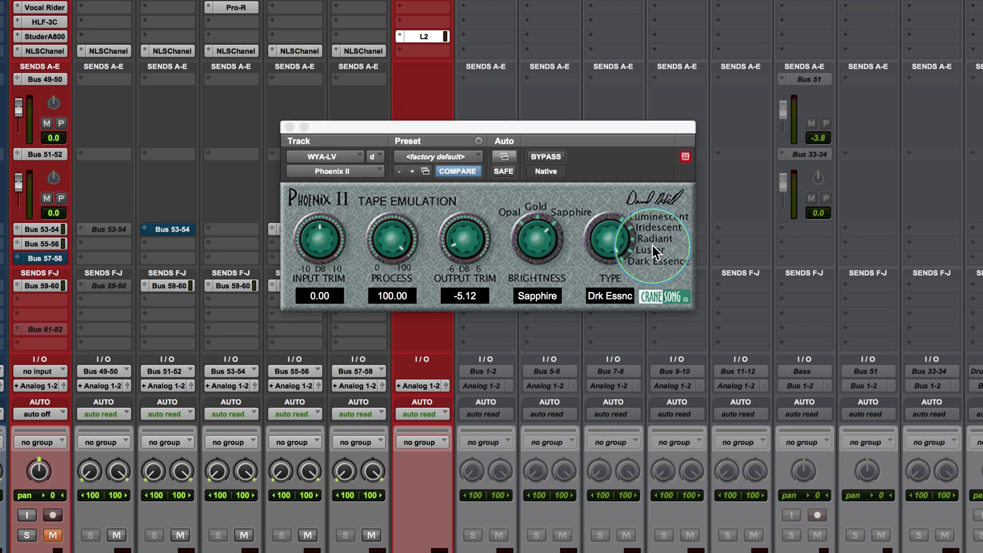